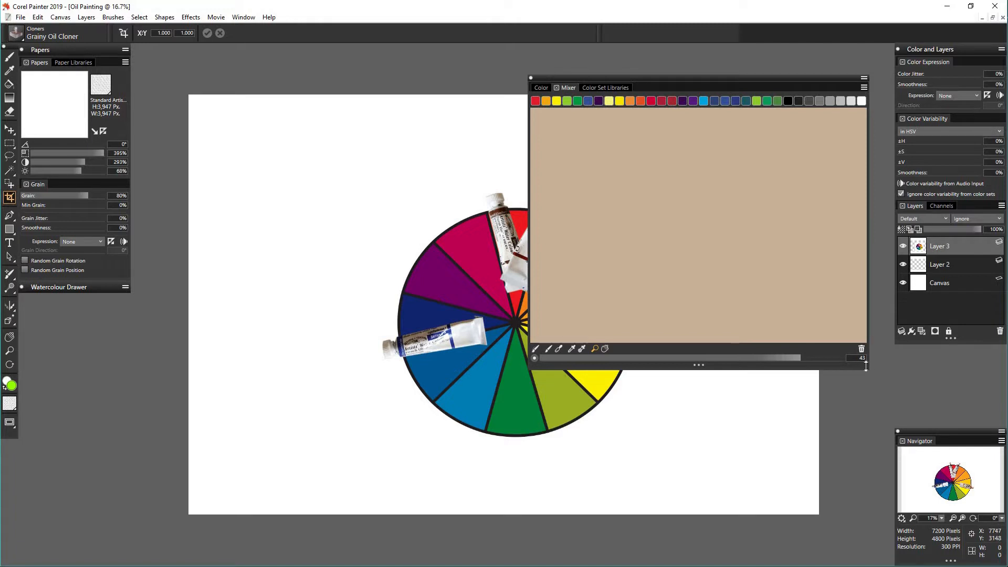
- Shrink the floating Mixer palette, park it beside the Color and Layers palette, and show its colour wheel
{"action": "left_click_drag", "start_coordinate": [867, 369], "coordinate": [631, 136]}
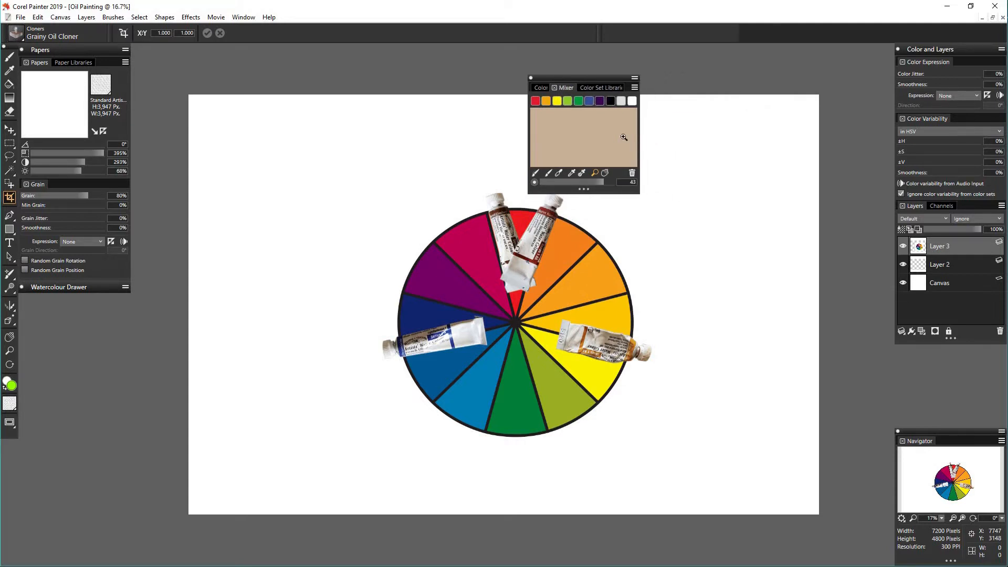
{"action": "left_click_drag", "start_coordinate": [688, 94], "coordinate": [818, 55]}
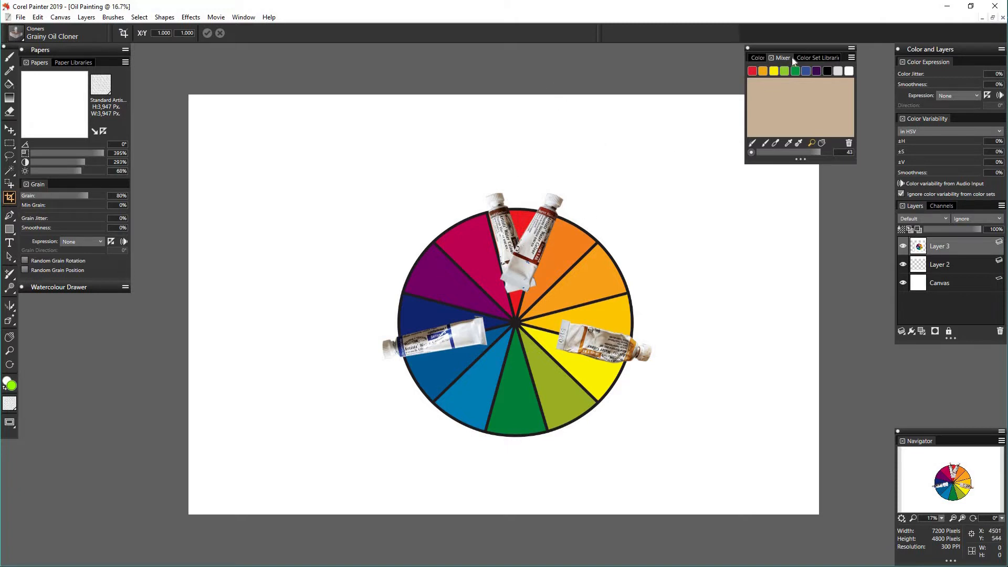
{"action": "left_click", "coordinate": [757, 57]}
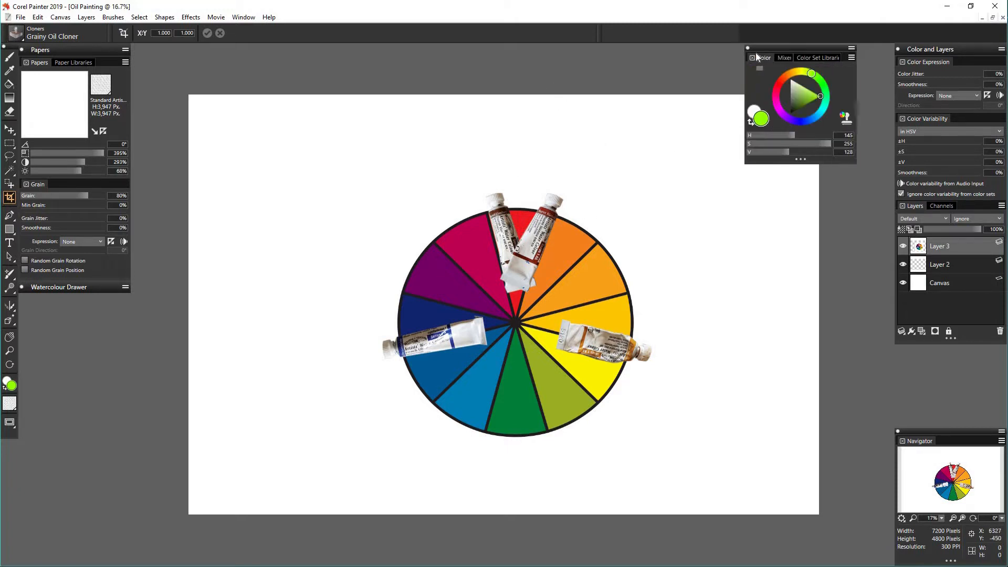
- Set the main colour to a dark blue with hue 1, saturation 185 and value 77
{"action": "left_click", "coordinate": [798, 122]}
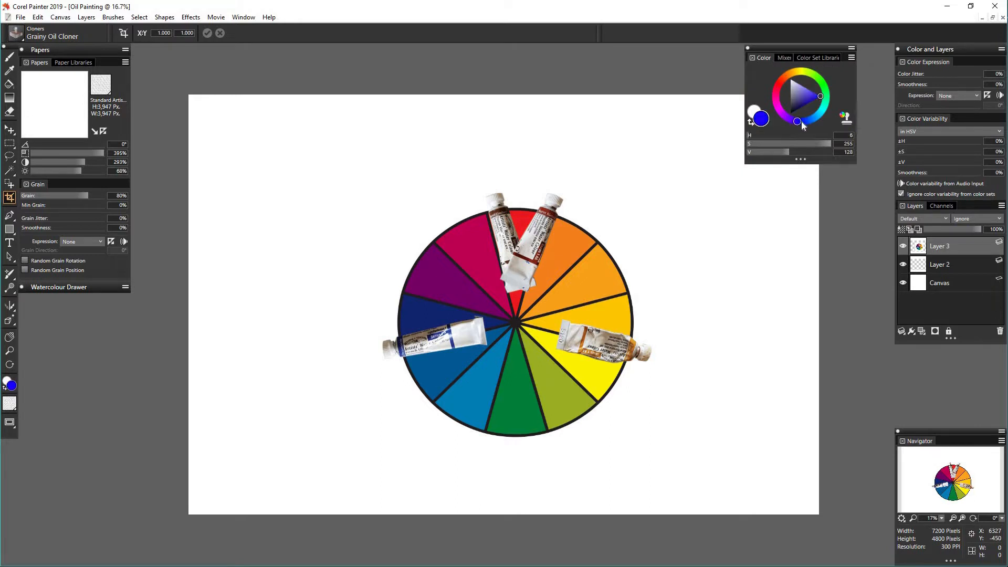
{"action": "left_click_drag", "start_coordinate": [802, 98], "coordinate": [805, 104]}
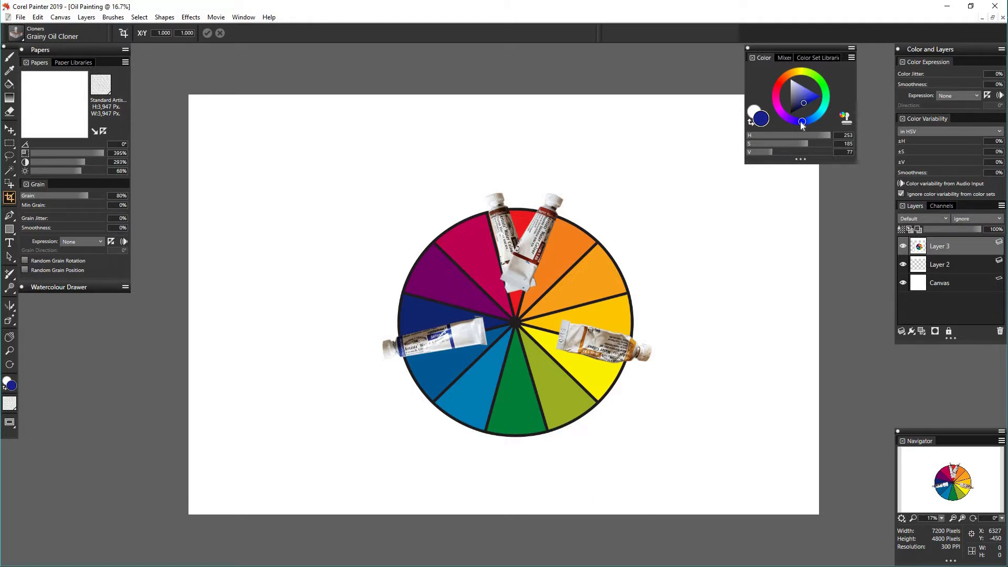
{"action": "left_click", "coordinate": [798, 122]}
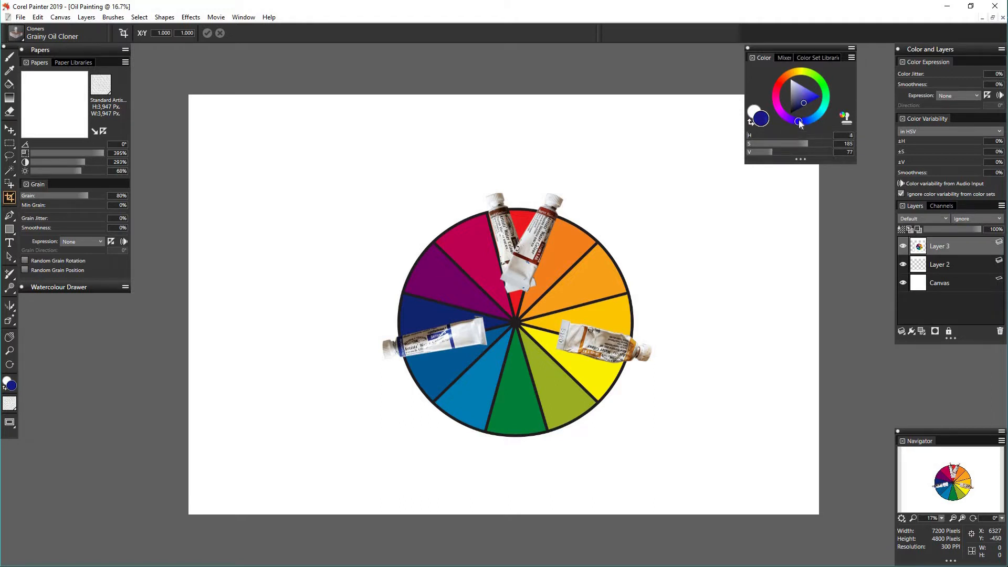
{"action": "left_click", "coordinate": [801, 123]}
- Add a new layer above Layer 3 and brush a dark blue swatch beside the blue paint tube
{"action": "left_click", "coordinate": [10, 58]}
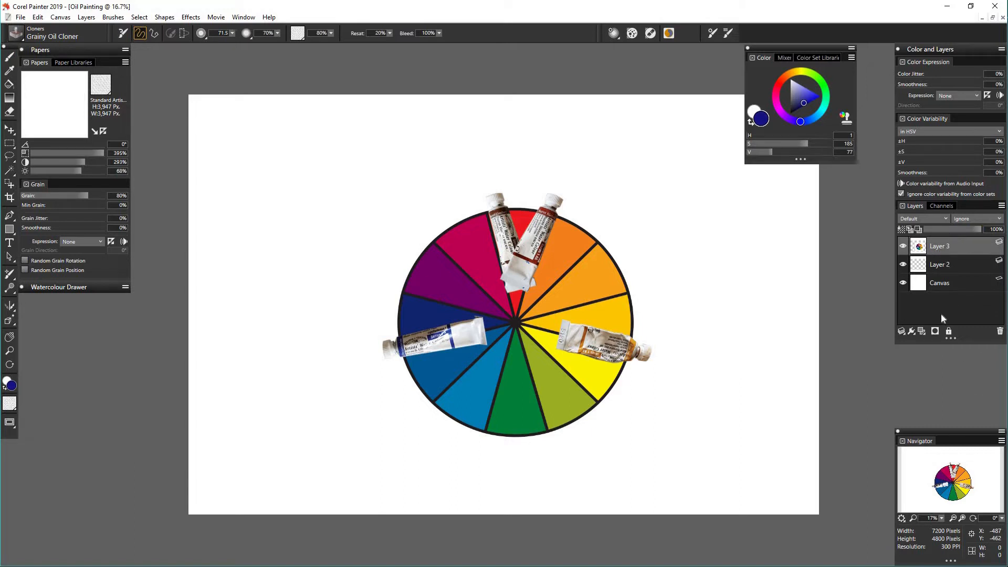
{"action": "left_click", "coordinate": [922, 333]}
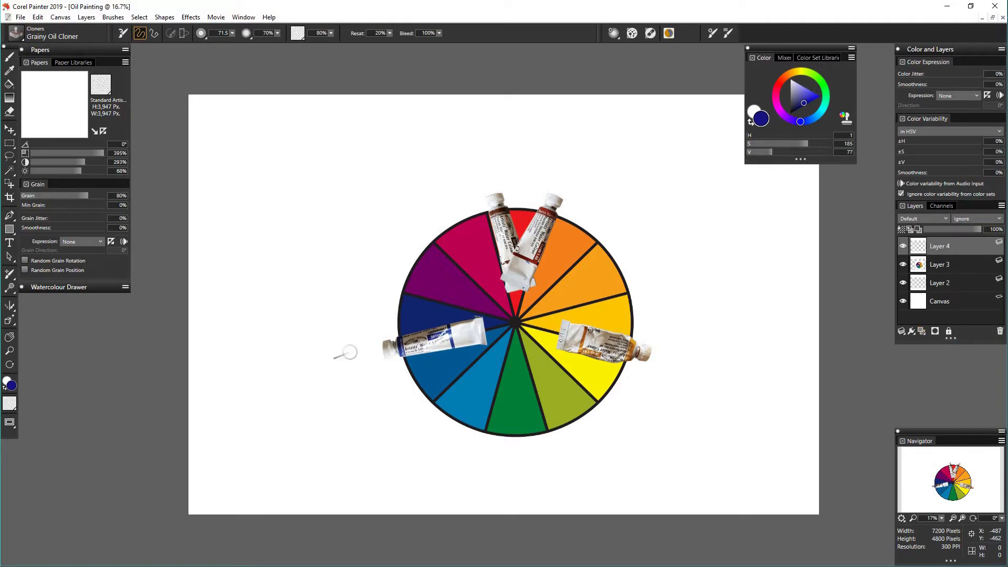
{"action": "mouse_move", "coordinate": [344, 352]}
{"action": "left_mouse_down"}
{"action": "mouse_move", "coordinate": [368, 342]}
{"action": "mouse_move", "coordinate": [348, 366]}
{"action": "mouse_move", "coordinate": [352, 351]}
{"action": "mouse_move", "coordinate": [367, 368]}
{"action": "mouse_move", "coordinate": [360, 356]}
{"action": "mouse_move", "coordinate": [348, 372]}
{"action": "mouse_move", "coordinate": [363, 360]}
{"action": "mouse_move", "coordinate": [355, 344]}
{"action": "mouse_move", "coordinate": [364, 346]}
{"action": "mouse_move", "coordinate": [346, 347]}
{"action": "mouse_move", "coordinate": [367, 355]}
{"action": "mouse_move", "coordinate": [355, 335]}
{"action": "mouse_move", "coordinate": [363, 366]}
{"action": "left_mouse_up"}
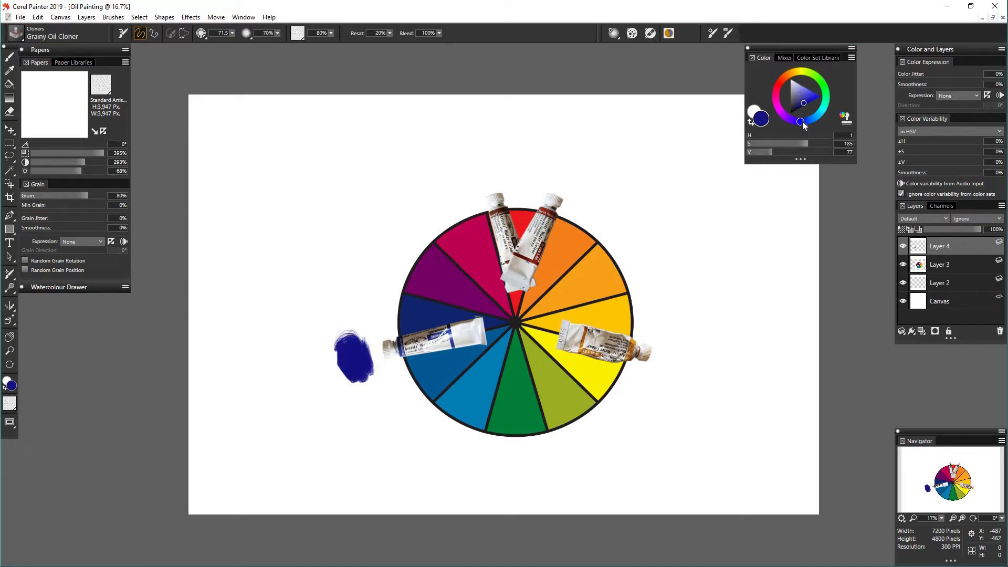
- Paint a muted yellow swatch (H 119, S 188, V 155) beside the yellow paint tube, enlarging the brush to 129.8
{"action": "mouse_move", "coordinate": [829, 96]}
{"action": "left_mouse_down"}
{"action": "mouse_move", "coordinate": [802, 67]}
{"action": "mouse_move", "coordinate": [815, 101]}
{"action": "mouse_move", "coordinate": [807, 92]}
{"action": "left_mouse_up"}
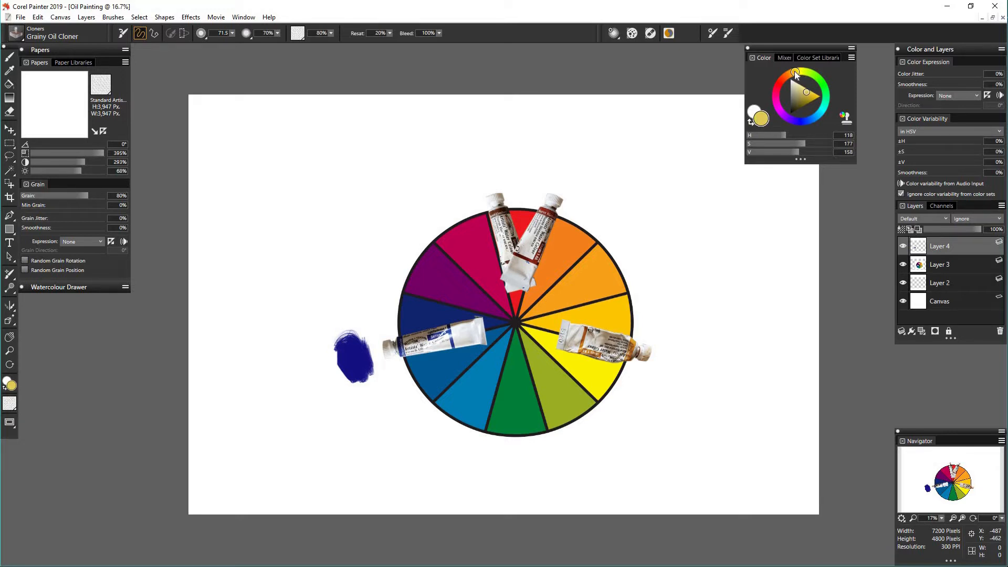
{"action": "left_click_drag", "start_coordinate": [808, 95], "coordinate": [808, 92]}
{"action": "mouse_move", "coordinate": [665, 363]}
{"action": "left_mouse_down"}
{"action": "mouse_move", "coordinate": [684, 379]}
{"action": "mouse_move", "coordinate": [681, 351]}
{"action": "mouse_move", "coordinate": [661, 377]}
{"action": "mouse_move", "coordinate": [685, 374]}
{"action": "left_mouse_up"}
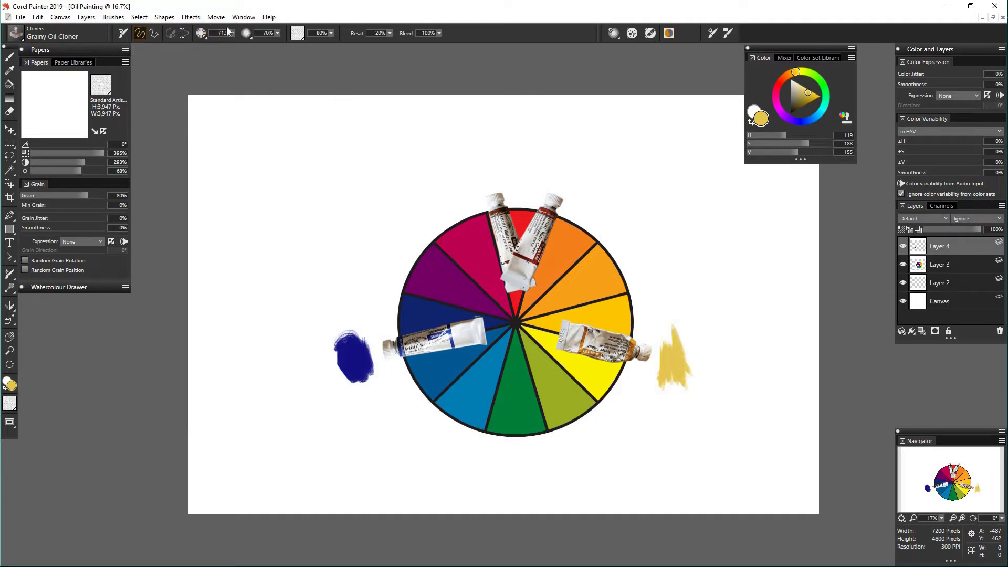
{"action": "left_click_drag", "start_coordinate": [232, 33], "coordinate": [257, 45]}
{"action": "mouse_move", "coordinate": [690, 347]}
{"action": "left_mouse_down"}
{"action": "mouse_move", "coordinate": [676, 382]}
{"action": "mouse_move", "coordinate": [661, 385]}
{"action": "mouse_move", "coordinate": [678, 359]}
{"action": "mouse_move", "coordinate": [689, 379]}
{"action": "mouse_move", "coordinate": [682, 357]}
{"action": "left_mouse_up"}
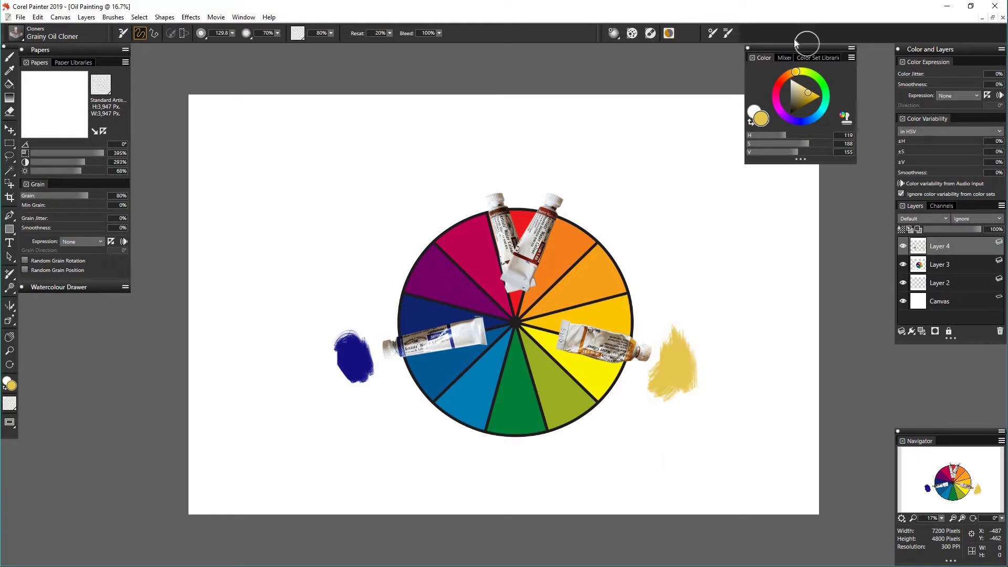
- Mix a reddish brown (H 97, S 155, V 77) and paint a swatch above the right-hand of the two upper paint tubes
{"action": "left_click", "coordinate": [783, 79]}
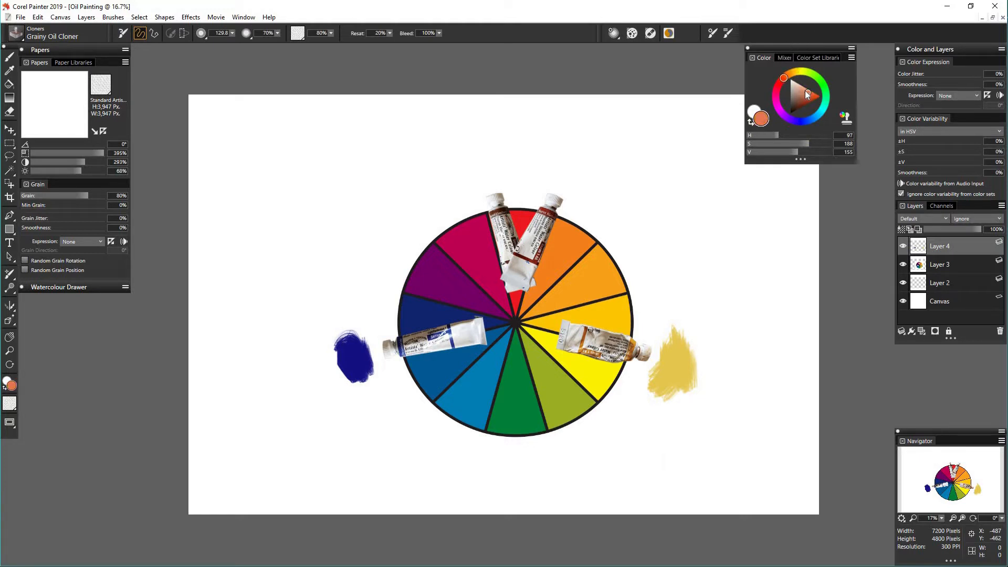
{"action": "left_click_drag", "start_coordinate": [805, 94], "coordinate": [807, 99]}
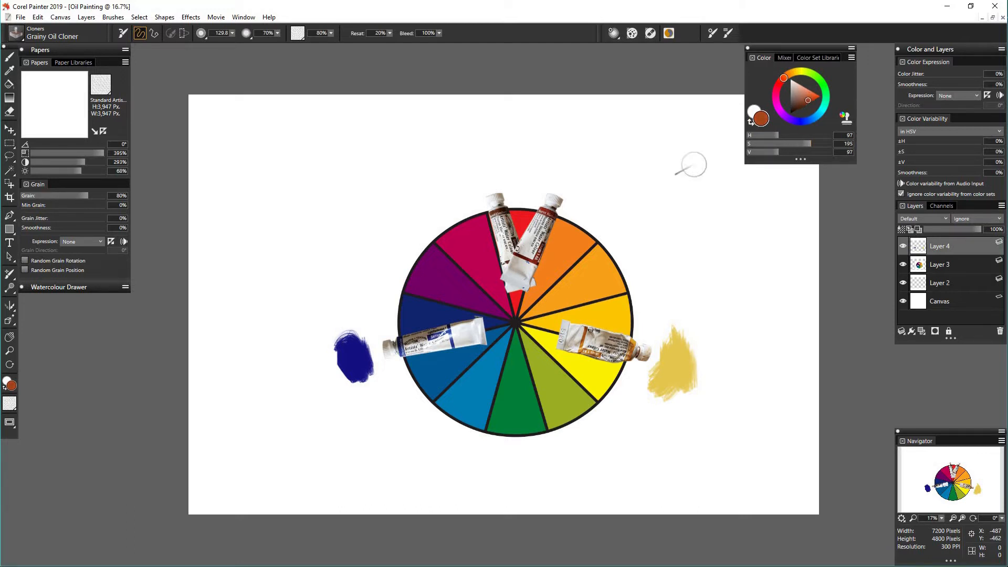
{"action": "mouse_move", "coordinate": [567, 158]}
{"action": "left_mouse_down"}
{"action": "mouse_move", "coordinate": [562, 173]}
{"action": "mouse_move", "coordinate": [577, 168]}
{"action": "mouse_move", "coordinate": [551, 168]}
{"action": "left_mouse_up"}
{"action": "left_click", "coordinate": [803, 99]}
{"action": "left_click", "coordinate": [803, 103]}
{"action": "left_click_drag", "start_coordinate": [801, 105], "coordinate": [803, 109]}
{"action": "mouse_move", "coordinate": [573, 174]}
{"action": "left_mouse_down"}
{"action": "mouse_move", "coordinate": [541, 189]}
{"action": "mouse_move", "coordinate": [554, 158]}
{"action": "mouse_move", "coordinate": [586, 181]}
{"action": "mouse_move", "coordinate": [580, 168]}
{"action": "mouse_move", "coordinate": [557, 184]}
{"action": "mouse_move", "coordinate": [549, 158]}
{"action": "mouse_move", "coordinate": [599, 176]}
{"action": "mouse_move", "coordinate": [589, 173]}
{"action": "left_mouse_up"}
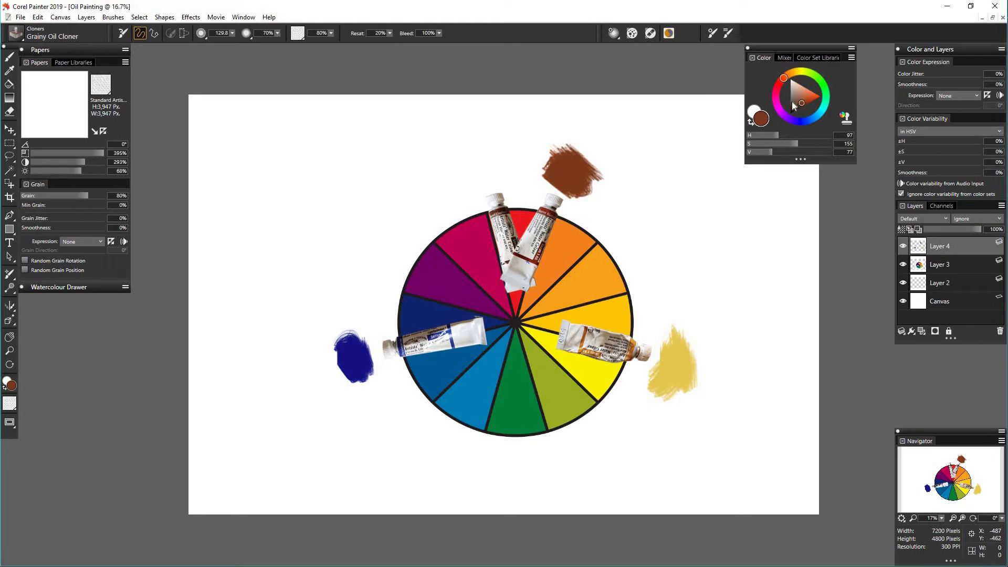
- Darken the colour to a deep brown (H 97, S 104, V 38) and paint a swatch above the left-hand upper tube
{"action": "left_click_drag", "start_coordinate": [801, 105], "coordinate": [795, 108]}
{"action": "left_click", "coordinate": [796, 107]}
{"action": "left_click", "coordinate": [795, 108]}
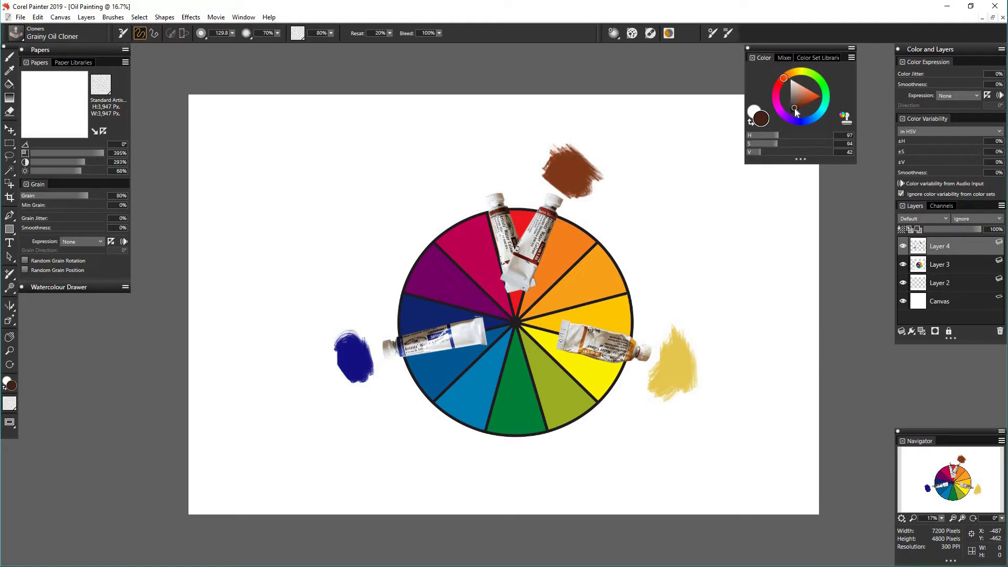
{"action": "mouse_move", "coordinate": [475, 170]}
{"action": "left_mouse_down"}
{"action": "mouse_move", "coordinate": [489, 157]}
{"action": "mouse_move", "coordinate": [498, 174]}
{"action": "mouse_move", "coordinate": [475, 157]}
{"action": "mouse_move", "coordinate": [478, 184]}
{"action": "mouse_move", "coordinate": [459, 171]}
{"action": "mouse_move", "coordinate": [494, 152]}
{"action": "mouse_move", "coordinate": [504, 168]}
{"action": "mouse_move", "coordinate": [489, 144]}
{"action": "mouse_move", "coordinate": [454, 168]}
{"action": "mouse_move", "coordinate": [481, 146]}
{"action": "mouse_move", "coordinate": [457, 157]}
{"action": "mouse_move", "coordinate": [494, 186]}
{"action": "mouse_move", "coordinate": [460, 166]}
{"action": "mouse_move", "coordinate": [465, 176]}
{"action": "left_mouse_up"}
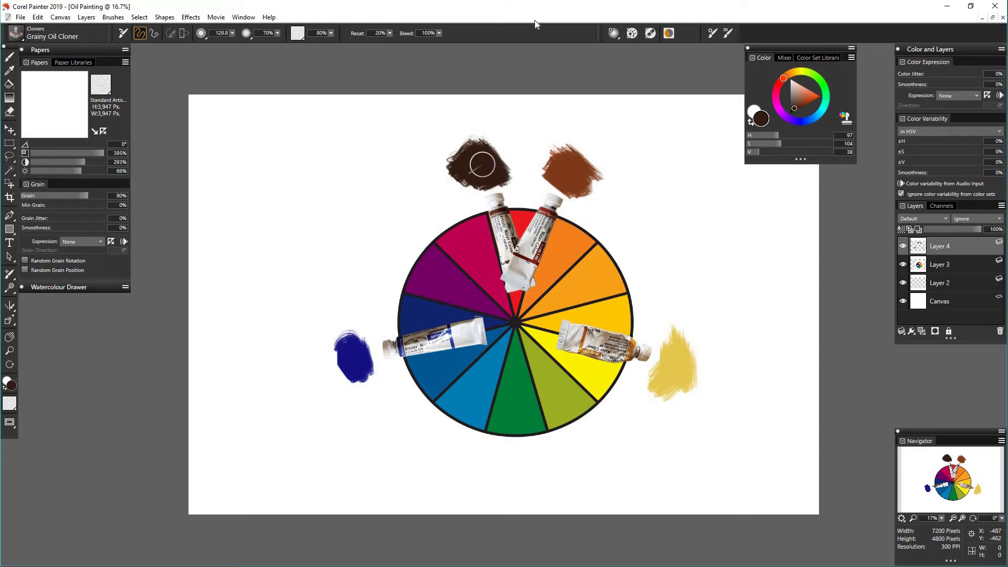
- Show the Mixer, enlarge its mixing area, and place it over the colour wheel with all four painted swatches still reachable
{"action": "left_click", "coordinate": [786, 58]}
{"action": "left_click_drag", "start_coordinate": [781, 48], "coordinate": [671, 52]}
{"action": "left_click_drag", "start_coordinate": [741, 165], "coordinate": [886, 203]}
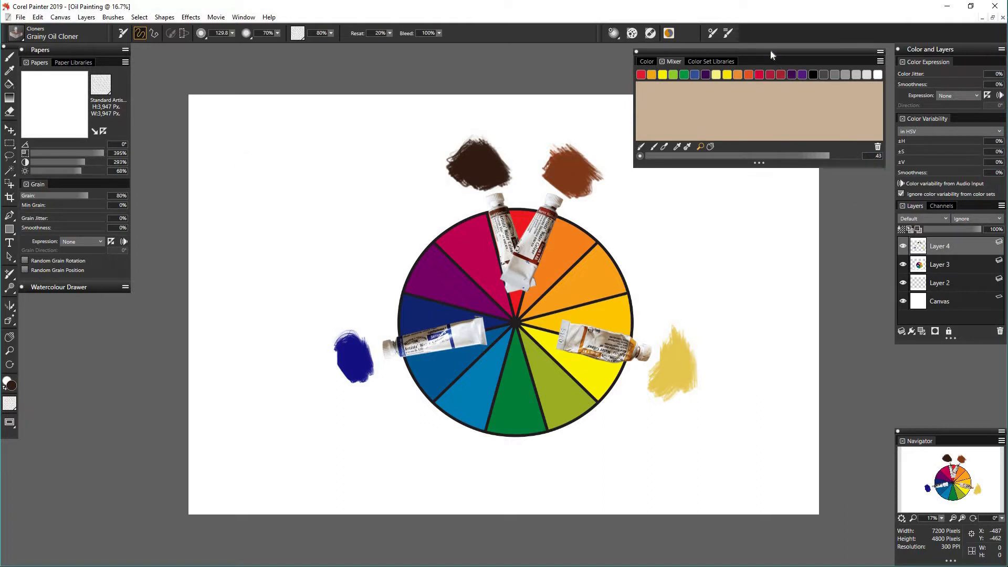
{"action": "left_click_drag", "start_coordinate": [773, 51], "coordinate": [717, 153]}
{"action": "mouse_move", "coordinate": [487, 197]}
{"action": "left_mouse_down"}
{"action": "mouse_move", "coordinate": [502, 192]}
{"action": "mouse_move", "coordinate": [504, 202]}
{"action": "left_mouse_up"}
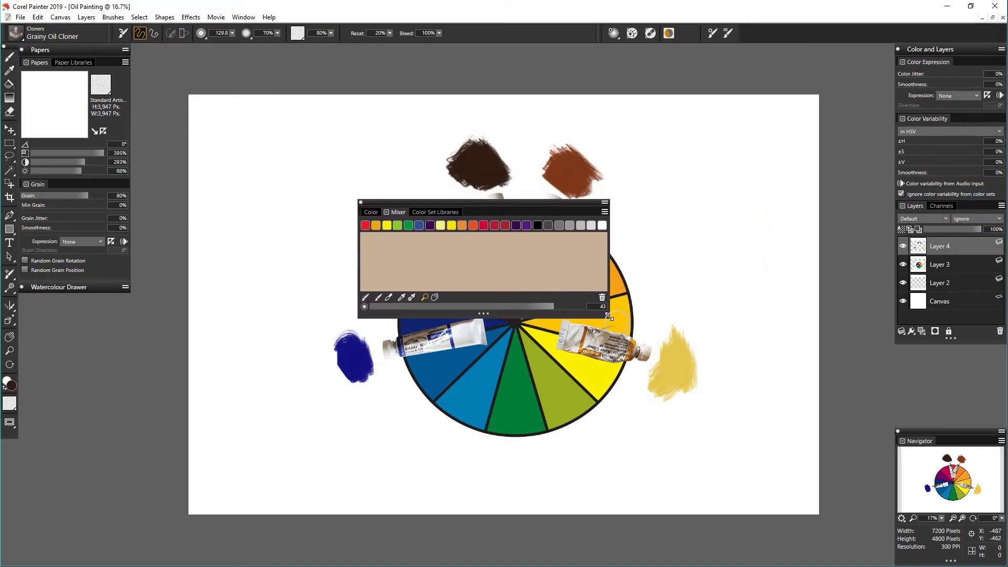
{"action": "left_click_drag", "start_coordinate": [608, 315], "coordinate": [672, 319]}
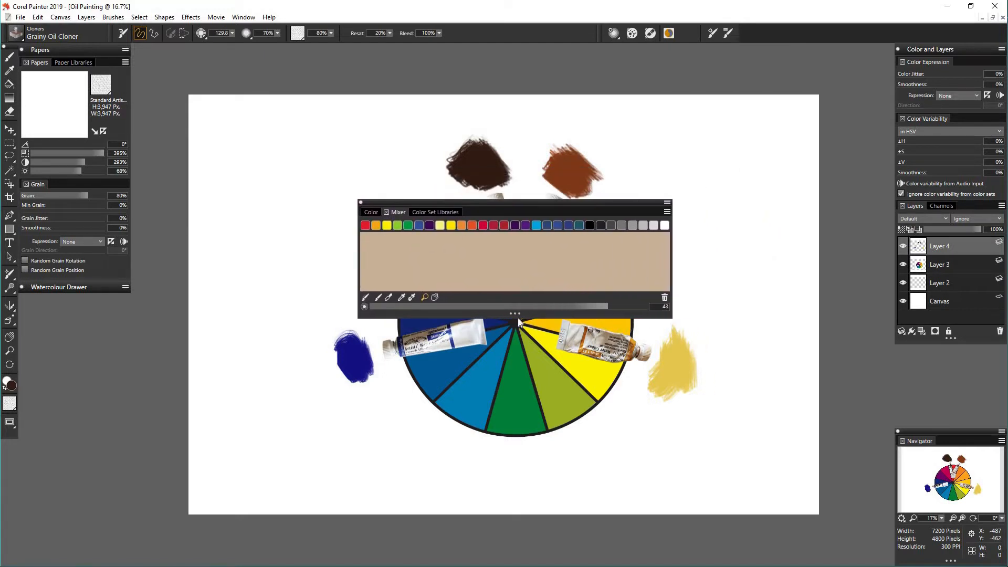
{"action": "left_click_drag", "start_coordinate": [523, 315], "coordinate": [515, 449]}
{"action": "left_click_drag", "start_coordinate": [488, 204], "coordinate": [487, 188]}
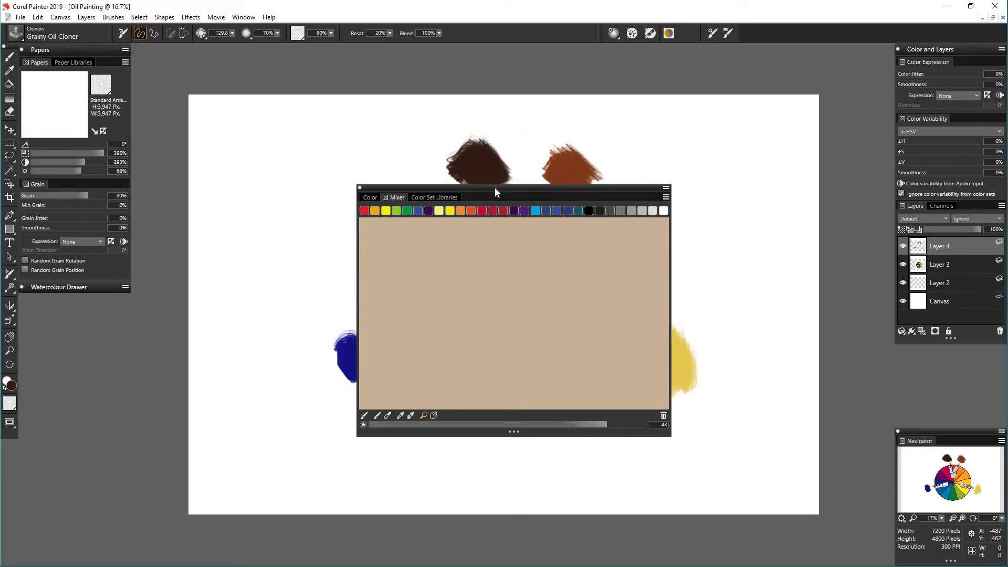
{"action": "left_click_drag", "start_coordinate": [493, 187], "coordinate": [636, 206]}
{"action": "left_click_drag", "start_coordinate": [782, 162], "coordinate": [783, 72]}
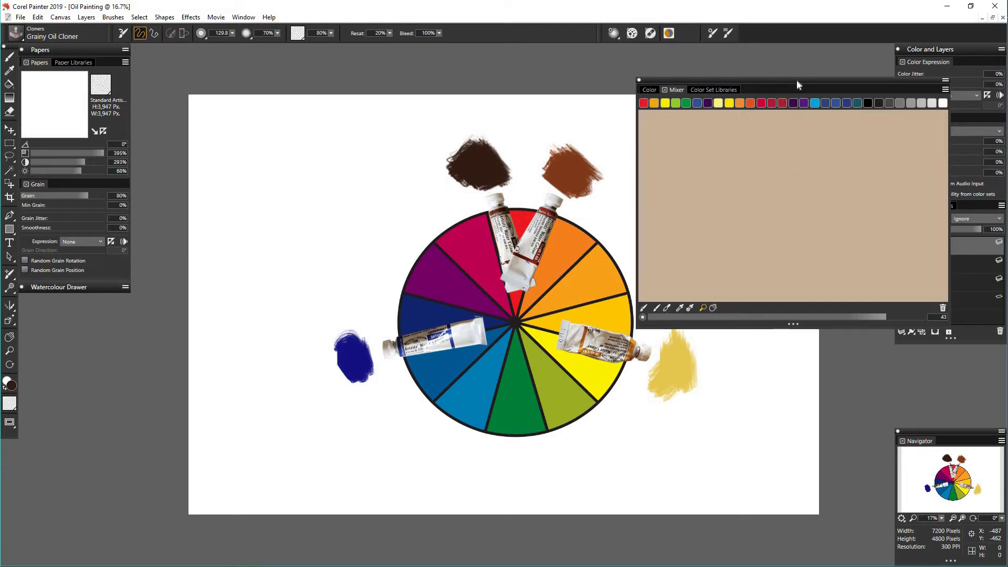
{"action": "mouse_move", "coordinate": [798, 84]}
{"action": "left_mouse_down"}
{"action": "mouse_move", "coordinate": [740, 84]}
{"action": "mouse_move", "coordinate": [508, 178]}
{"action": "mouse_move", "coordinate": [541, 181]}
{"action": "left_mouse_up"}
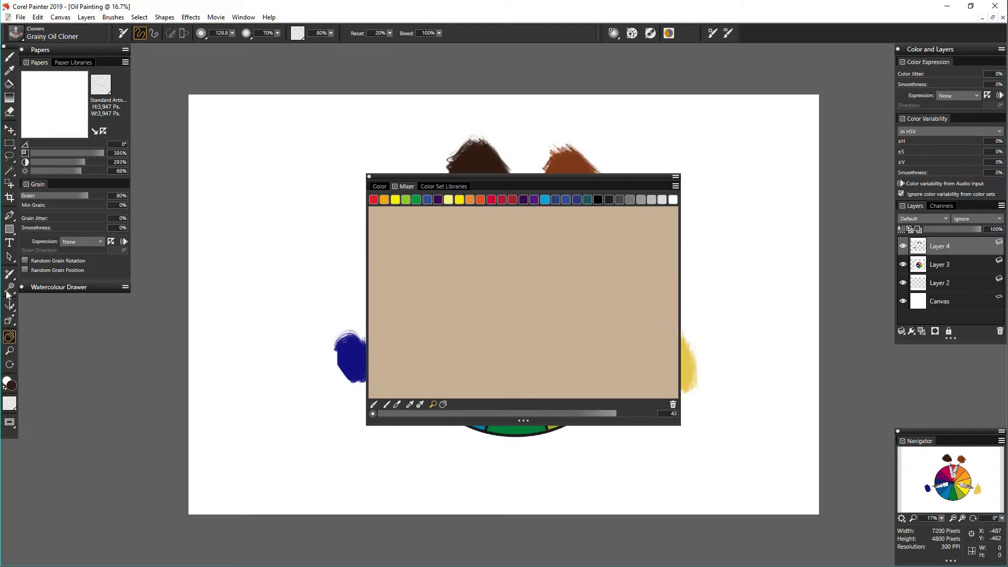
- Sample the dark blue and yellow canvas swatches and paint a dab of each side by side along the Mixer's upper edge
{"action": "left_click", "coordinate": [10, 71]}
{"action": "left_click", "coordinate": [357, 347]}
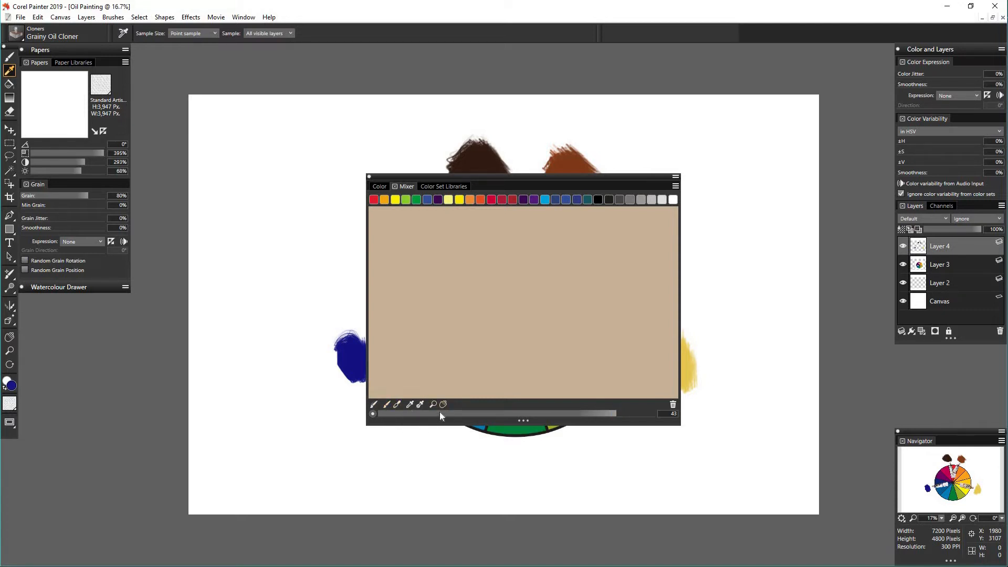
{"action": "mouse_move", "coordinate": [420, 228]}
{"action": "left_mouse_down"}
{"action": "mouse_move", "coordinate": [402, 242]}
{"action": "mouse_move", "coordinate": [421, 229]}
{"action": "mouse_move", "coordinate": [423, 240]}
{"action": "mouse_move", "coordinate": [399, 233]}
{"action": "mouse_move", "coordinate": [411, 241]}
{"action": "left_mouse_up"}
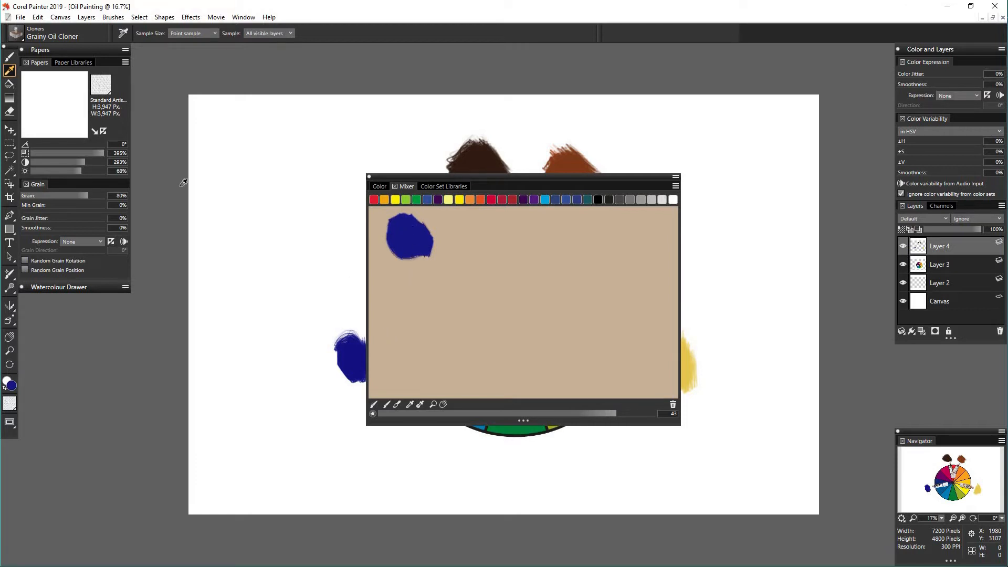
{"action": "left_click", "coordinate": [686, 360]}
{"action": "mouse_move", "coordinate": [462, 224]}
{"action": "left_mouse_down"}
{"action": "mouse_move", "coordinate": [477, 225]}
{"action": "mouse_move", "coordinate": [456, 220]}
{"action": "mouse_move", "coordinate": [462, 247]}
{"action": "mouse_move", "coordinate": [473, 229]}
{"action": "mouse_move", "coordinate": [461, 231]}
{"action": "left_mouse_up"}
- Sample the reddish brown and deep brown canvas swatches and add a dab of each to the Mixer's row of colours
{"action": "left_click", "coordinate": [573, 153]}
{"action": "mouse_move", "coordinate": [531, 240]}
{"action": "left_mouse_down"}
{"action": "mouse_move", "coordinate": [546, 243]}
{"action": "mouse_move", "coordinate": [552, 226]}
{"action": "mouse_move", "coordinate": [525, 246]}
{"action": "mouse_move", "coordinate": [536, 258]}
{"action": "left_mouse_up"}
{"action": "left_click", "coordinate": [486, 152]}
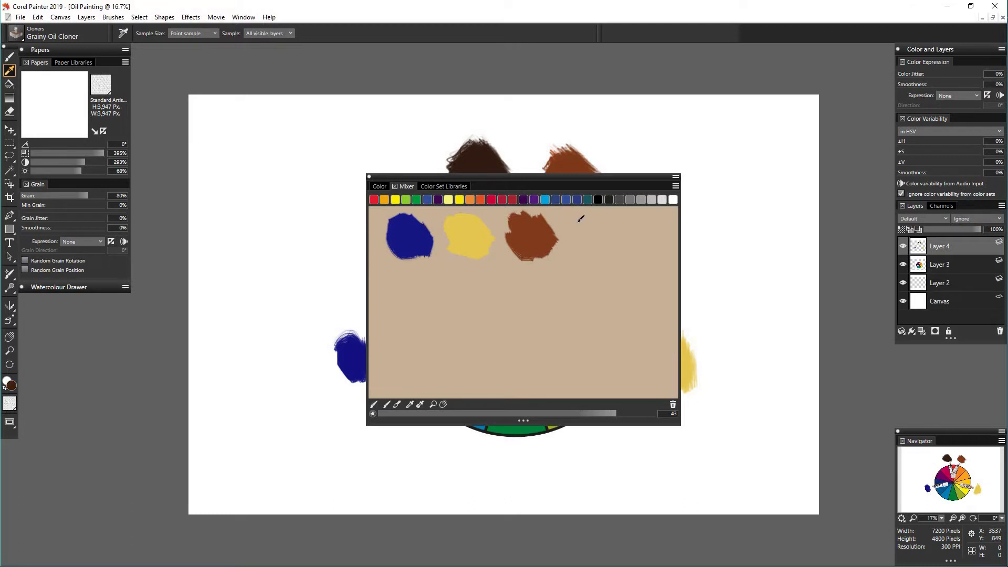
{"action": "mouse_move", "coordinate": [598, 237]}
{"action": "left_mouse_down"}
{"action": "mouse_move", "coordinate": [619, 236]}
{"action": "mouse_move", "coordinate": [575, 233]}
{"action": "mouse_move", "coordinate": [602, 218]}
{"action": "mouse_move", "coordinate": [621, 234]}
{"action": "mouse_move", "coordinate": [604, 215]}
{"action": "left_mouse_up"}
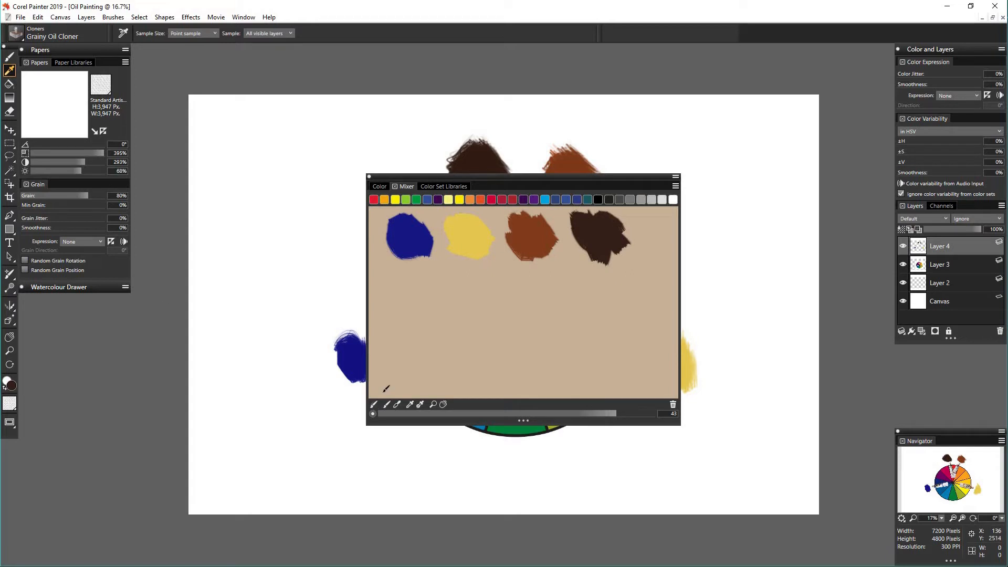
- Paint a white dab at the end of the Mixer's row, after the deep brown one
{"action": "left_click", "coordinate": [411, 405]}
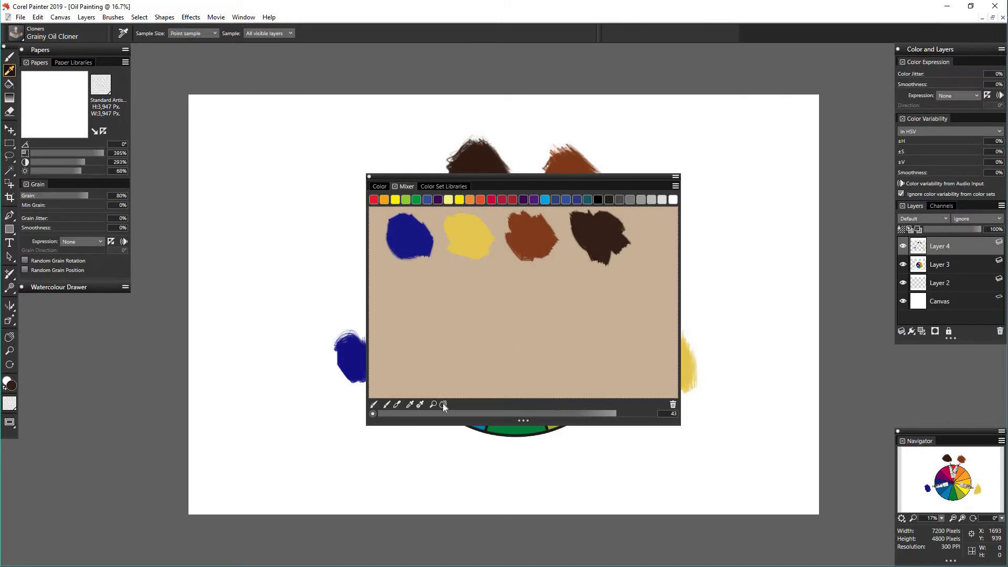
{"action": "left_click", "coordinate": [398, 403]}
{"action": "left_click", "coordinate": [673, 200]}
{"action": "mouse_move", "coordinate": [660, 235]}
{"action": "left_mouse_down"}
{"action": "mouse_move", "coordinate": [667, 216]}
{"action": "mouse_move", "coordinate": [656, 246]}
{"action": "mouse_move", "coordinate": [662, 253]}
{"action": "mouse_move", "coordinate": [673, 238]}
{"action": "left_mouse_up"}
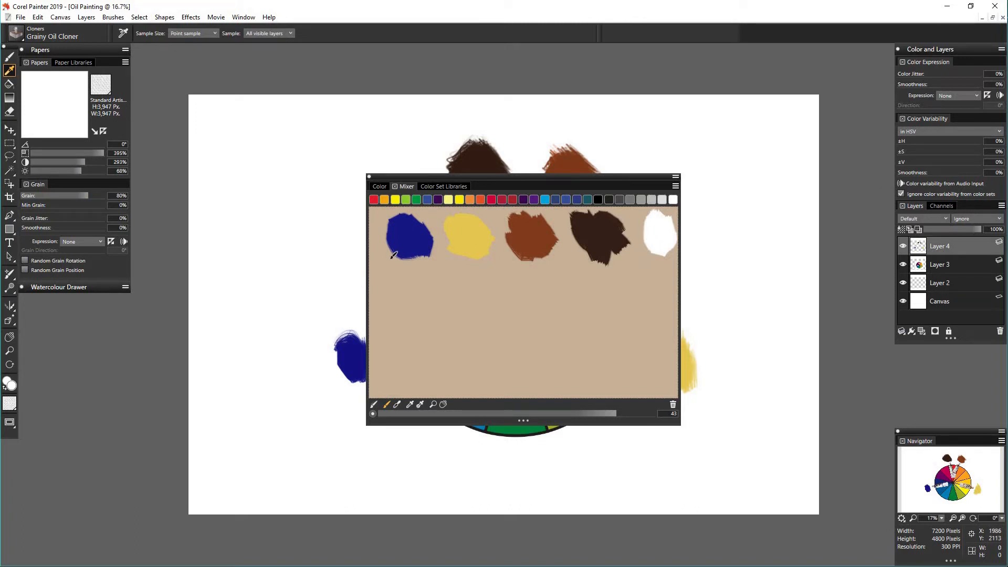
- Add white below the dark blue dab in the Mixer and blend the two into a graded light-blue tint
{"action": "mouse_move", "coordinate": [397, 257]}
{"action": "left_mouse_down"}
{"action": "mouse_move", "coordinate": [417, 282]}
{"action": "mouse_move", "coordinate": [393, 280]}
{"action": "mouse_move", "coordinate": [408, 281]}
{"action": "mouse_move", "coordinate": [401, 258]}
{"action": "mouse_move", "coordinate": [423, 266]}
{"action": "mouse_move", "coordinate": [434, 253]}
{"action": "mouse_move", "coordinate": [392, 287]}
{"action": "mouse_move", "coordinate": [399, 301]}
{"action": "mouse_move", "coordinate": [399, 254]}
{"action": "mouse_move", "coordinate": [399, 306]}
{"action": "mouse_move", "coordinate": [399, 286]}
{"action": "mouse_move", "coordinate": [413, 287]}
{"action": "mouse_move", "coordinate": [400, 262]}
{"action": "mouse_move", "coordinate": [394, 300]}
{"action": "mouse_move", "coordinate": [402, 305]}
{"action": "mouse_move", "coordinate": [400, 282]}
{"action": "left_mouse_up"}
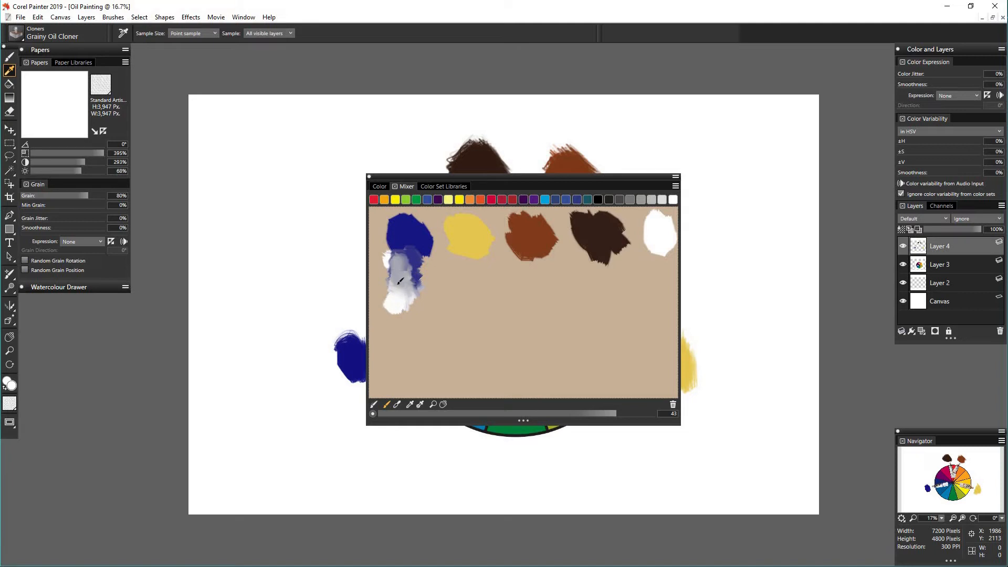
{"action": "mouse_move", "coordinate": [412, 265]}
{"action": "left_mouse_down"}
{"action": "mouse_move", "coordinate": [393, 310]}
{"action": "mouse_move", "coordinate": [403, 305]}
{"action": "mouse_move", "coordinate": [397, 266]}
{"action": "left_mouse_up"}
{"action": "mouse_move", "coordinate": [406, 254]}
{"action": "left_mouse_down"}
{"action": "mouse_move", "coordinate": [414, 268]}
{"action": "mouse_move", "coordinate": [397, 274]}
{"action": "left_mouse_up"}
{"action": "left_click_drag", "start_coordinate": [407, 236], "coordinate": [397, 276]}
{"action": "left_click_drag", "start_coordinate": [409, 228], "coordinate": [402, 310]}
{"action": "left_click_drag", "start_coordinate": [401, 256], "coordinate": [396, 276]}
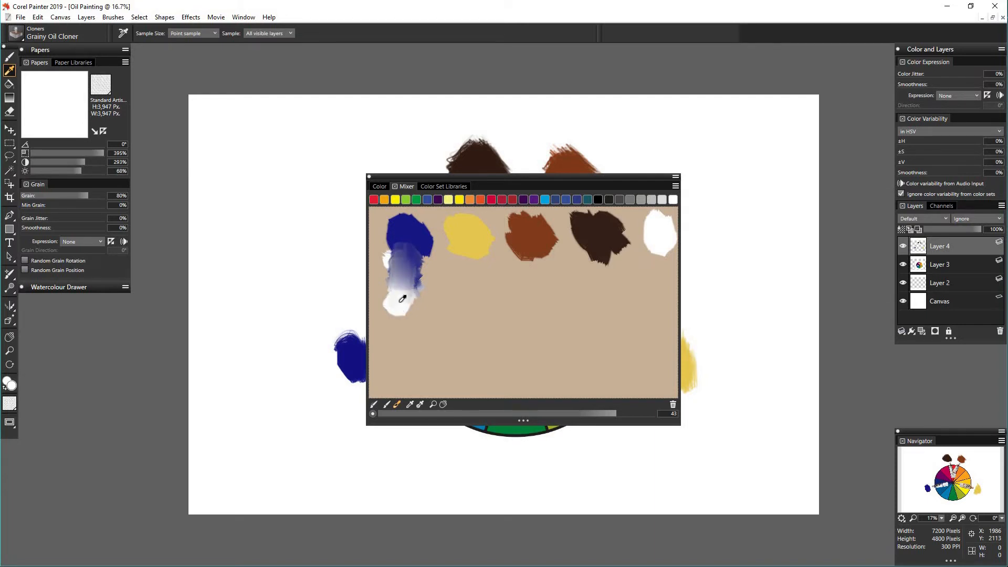
{"action": "mouse_move", "coordinate": [407, 232]}
{"action": "left_mouse_down"}
{"action": "mouse_move", "coordinate": [395, 302]}
{"action": "mouse_move", "coordinate": [406, 265]}
{"action": "left_mouse_up"}
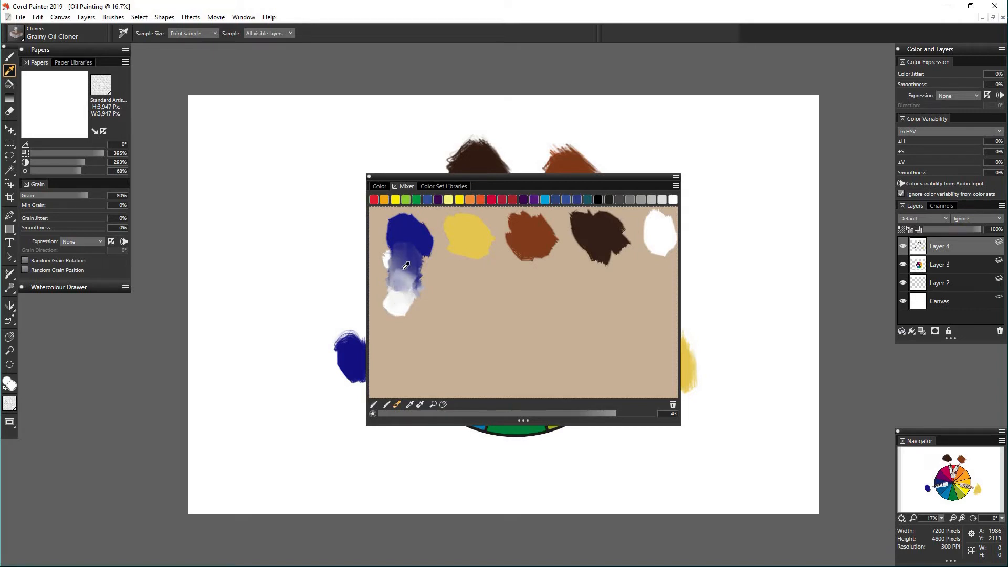
{"action": "mouse_move", "coordinate": [405, 305]}
{"action": "left_mouse_down"}
{"action": "mouse_move", "coordinate": [393, 283]}
{"action": "mouse_move", "coordinate": [410, 290]}
{"action": "mouse_move", "coordinate": [397, 272]}
{"action": "mouse_move", "coordinate": [407, 274]}
{"action": "mouse_move", "coordinate": [407, 245]}
{"action": "left_mouse_up"}
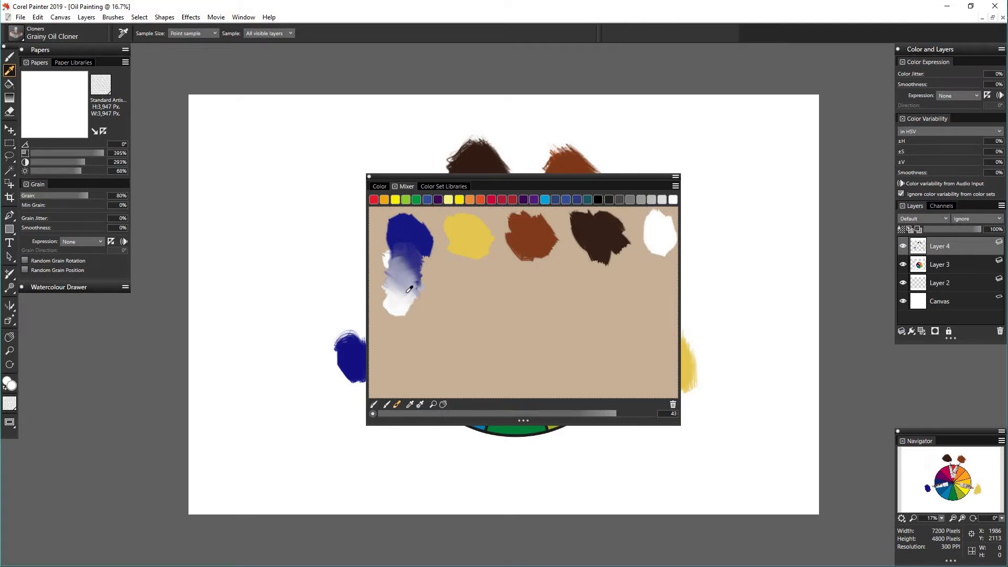
{"action": "mouse_move", "coordinate": [422, 273]}
{"action": "left_mouse_down"}
{"action": "mouse_move", "coordinate": [399, 301]}
{"action": "mouse_move", "coordinate": [410, 297]}
{"action": "mouse_move", "coordinate": [401, 281]}
{"action": "mouse_move", "coordinate": [416, 278]}
{"action": "mouse_move", "coordinate": [407, 265]}
{"action": "mouse_move", "coordinate": [421, 263]}
{"action": "mouse_move", "coordinate": [426, 300]}
{"action": "left_mouse_up"}
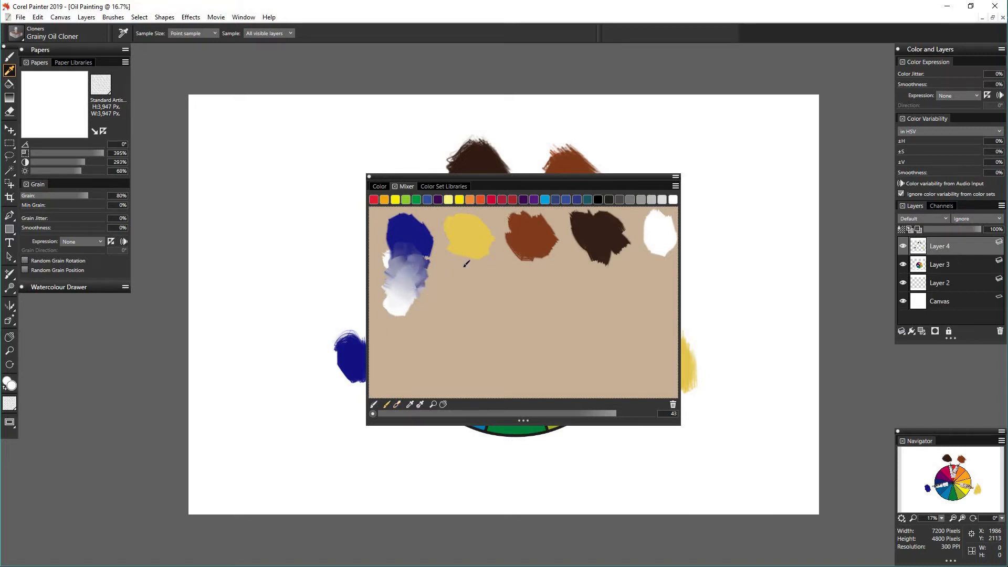
- Paint white dabs below the yellow, reddish brown and deep brown dabs in the Mixer and blend each pair into a light tint
{"action": "left_click", "coordinate": [673, 200]}
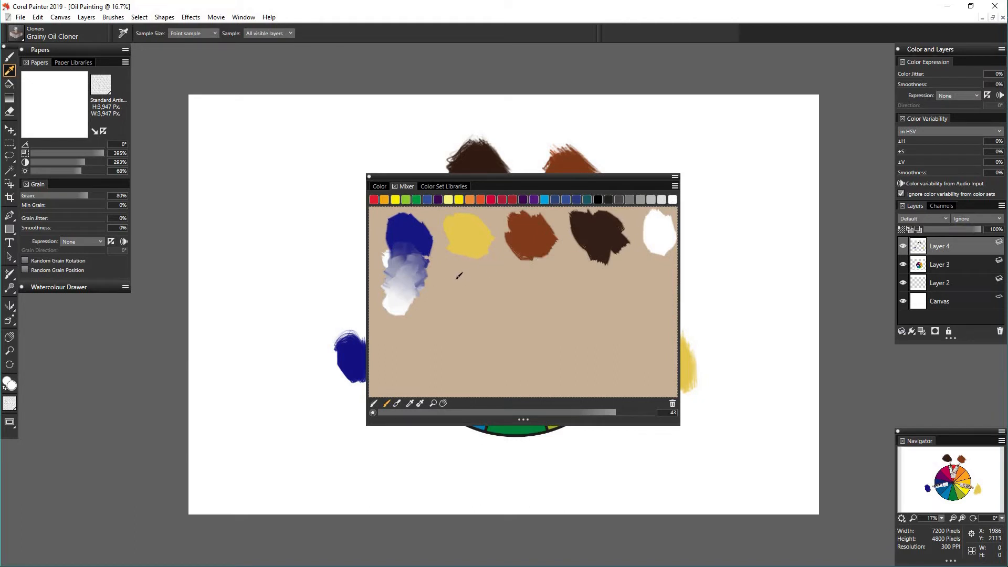
{"action": "left_click_drag", "start_coordinate": [475, 278], "coordinate": [590, 267]}
{"action": "left_click", "coordinate": [397, 403]}
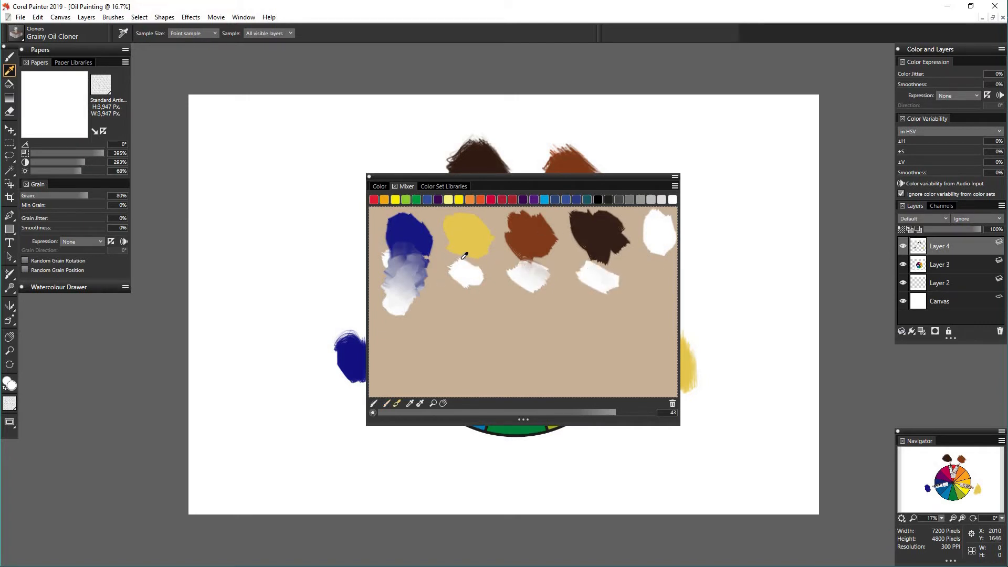
{"action": "mouse_move", "coordinate": [464, 253]}
{"action": "left_mouse_down"}
{"action": "mouse_move", "coordinate": [463, 275]}
{"action": "mouse_move", "coordinate": [476, 273]}
{"action": "mouse_move", "coordinate": [466, 265]}
{"action": "mouse_move", "coordinate": [468, 282]}
{"action": "mouse_move", "coordinate": [464, 261]}
{"action": "left_mouse_up"}
{"action": "mouse_move", "coordinate": [542, 261]}
{"action": "left_mouse_down"}
{"action": "mouse_move", "coordinate": [518, 243]}
{"action": "mouse_move", "coordinate": [538, 264]}
{"action": "mouse_move", "coordinate": [519, 242]}
{"action": "mouse_move", "coordinate": [537, 280]}
{"action": "mouse_move", "coordinate": [522, 244]}
{"action": "mouse_move", "coordinate": [538, 264]}
{"action": "mouse_move", "coordinate": [529, 236]}
{"action": "mouse_move", "coordinate": [544, 263]}
{"action": "mouse_move", "coordinate": [540, 275]}
{"action": "mouse_move", "coordinate": [532, 267]}
{"action": "mouse_move", "coordinate": [537, 283]}
{"action": "mouse_move", "coordinate": [514, 236]}
{"action": "mouse_move", "coordinate": [537, 263]}
{"action": "mouse_move", "coordinate": [532, 287]}
{"action": "mouse_move", "coordinate": [534, 257]}
{"action": "mouse_move", "coordinate": [515, 263]}
{"action": "mouse_move", "coordinate": [516, 241]}
{"action": "mouse_move", "coordinate": [539, 258]}
{"action": "mouse_move", "coordinate": [506, 239]}
{"action": "mouse_move", "coordinate": [544, 257]}
{"action": "mouse_move", "coordinate": [539, 275]}
{"action": "mouse_move", "coordinate": [535, 253]}
{"action": "left_mouse_up"}
{"action": "mouse_move", "coordinate": [593, 276]}
{"action": "left_mouse_down"}
{"action": "mouse_move", "coordinate": [597, 250]}
{"action": "mouse_move", "coordinate": [612, 269]}
{"action": "mouse_move", "coordinate": [609, 279]}
{"action": "mouse_move", "coordinate": [607, 248]}
{"action": "mouse_move", "coordinate": [592, 231]}
{"action": "mouse_move", "coordinate": [619, 259]}
{"action": "mouse_move", "coordinate": [613, 278]}
{"action": "mouse_move", "coordinate": [598, 267]}
{"action": "mouse_move", "coordinate": [612, 259]}
{"action": "mouse_move", "coordinate": [609, 271]}
{"action": "mouse_move", "coordinate": [586, 240]}
{"action": "mouse_move", "coordinate": [597, 277]}
{"action": "mouse_move", "coordinate": [598, 248]}
{"action": "mouse_move", "coordinate": [587, 234]}
{"action": "mouse_move", "coordinate": [597, 257]}
{"action": "mouse_move", "coordinate": [592, 231]}
{"action": "mouse_move", "coordinate": [610, 244]}
{"action": "mouse_move", "coordinate": [609, 275]}
{"action": "mouse_move", "coordinate": [612, 261]}
{"action": "mouse_move", "coordinate": [602, 281]}
{"action": "mouse_move", "coordinate": [587, 241]}
{"action": "mouse_move", "coordinate": [606, 264]}
{"action": "mouse_move", "coordinate": [584, 238]}
{"action": "mouse_move", "coordinate": [610, 242]}
{"action": "mouse_move", "coordinate": [606, 263]}
{"action": "mouse_move", "coordinate": [602, 253]}
{"action": "mouse_move", "coordinate": [590, 261]}
{"action": "mouse_move", "coordinate": [602, 276]}
{"action": "mouse_move", "coordinate": [582, 294]}
{"action": "left_mouse_up"}
- Sample the dark blue and reddish brown canvas swatches and blend a dab of each together below the Mixer's light-blue tint
{"action": "left_click", "coordinate": [387, 403]}
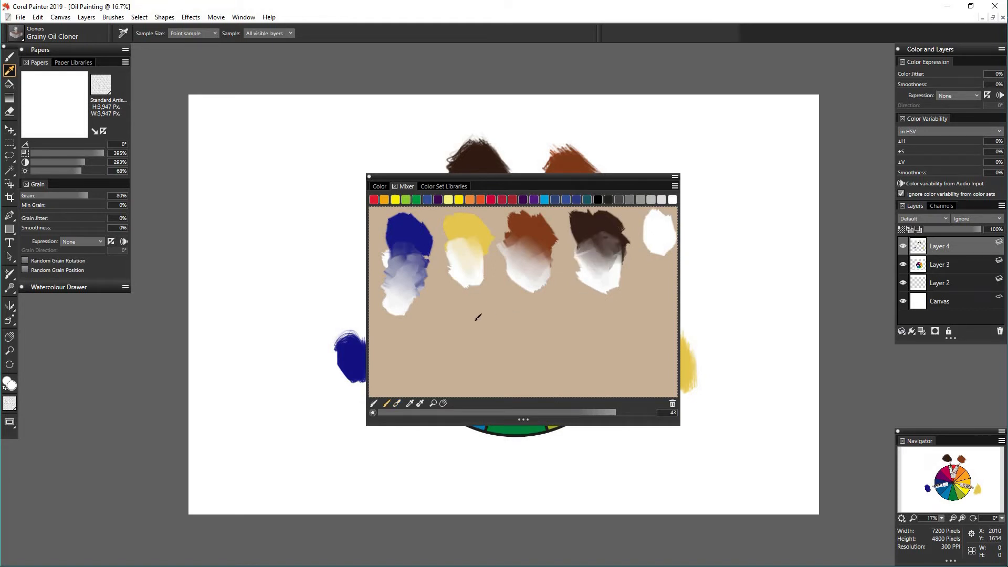
{"action": "left_click", "coordinate": [356, 348], "text": "alt"}
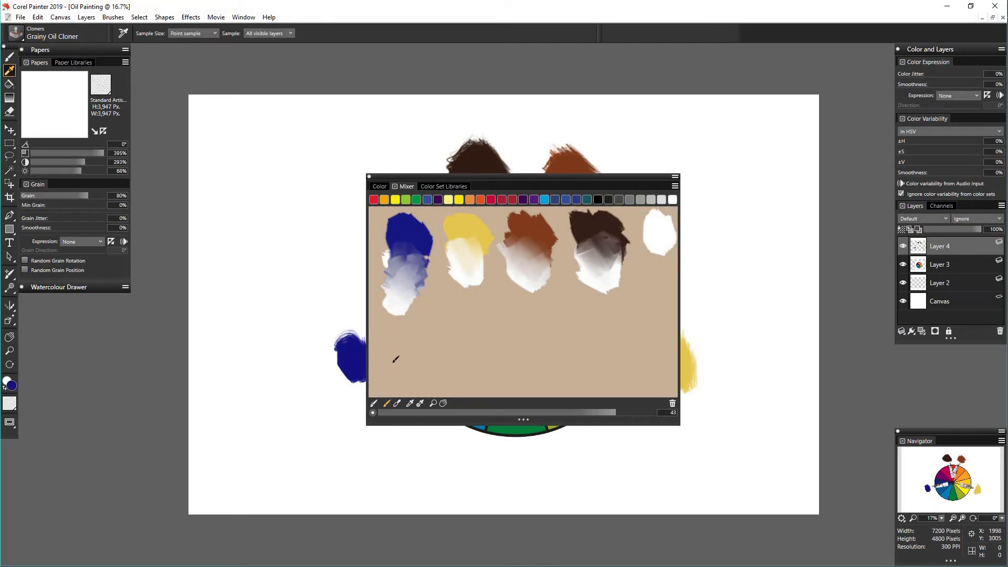
{"action": "mouse_move", "coordinate": [396, 350]}
{"action": "left_mouse_down"}
{"action": "mouse_move", "coordinate": [402, 344]}
{"action": "mouse_move", "coordinate": [391, 368]}
{"action": "left_mouse_up"}
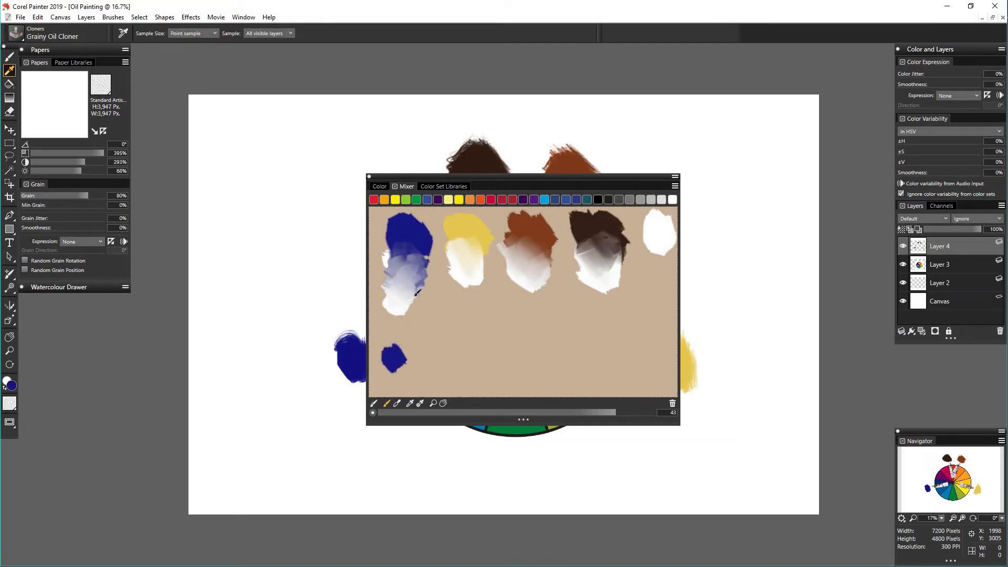
{"action": "left_click", "coordinate": [574, 163], "text": "alt"}
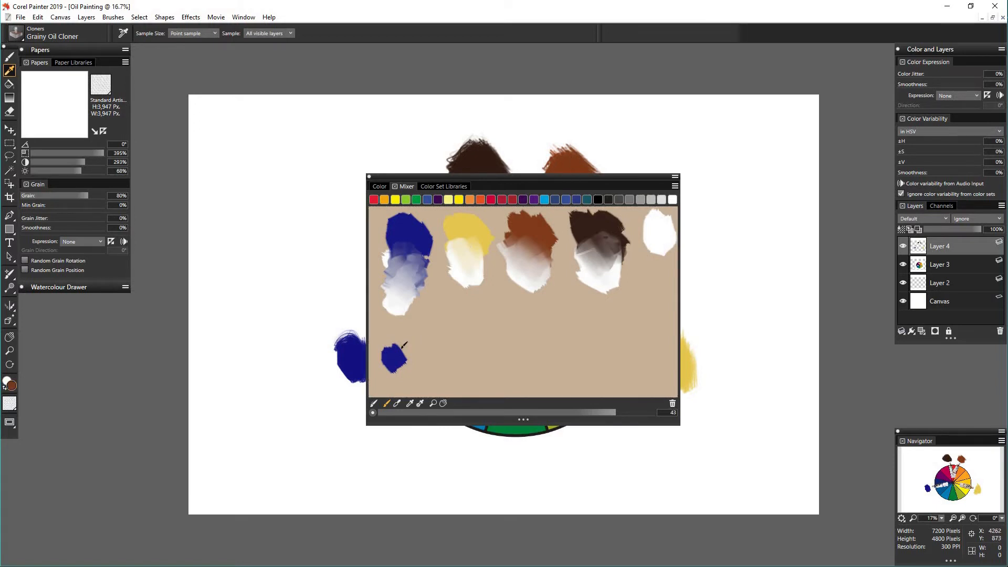
{"action": "mouse_move", "coordinate": [412, 332]}
{"action": "left_mouse_down"}
{"action": "mouse_move", "coordinate": [395, 359]}
{"action": "mouse_move", "coordinate": [414, 332]}
{"action": "mouse_move", "coordinate": [412, 353]}
{"action": "mouse_move", "coordinate": [395, 360]}
{"action": "mouse_move", "coordinate": [415, 331]}
{"action": "mouse_move", "coordinate": [392, 355]}
{"action": "mouse_move", "coordinate": [410, 332]}
{"action": "mouse_move", "coordinate": [405, 351]}
{"action": "left_mouse_up"}
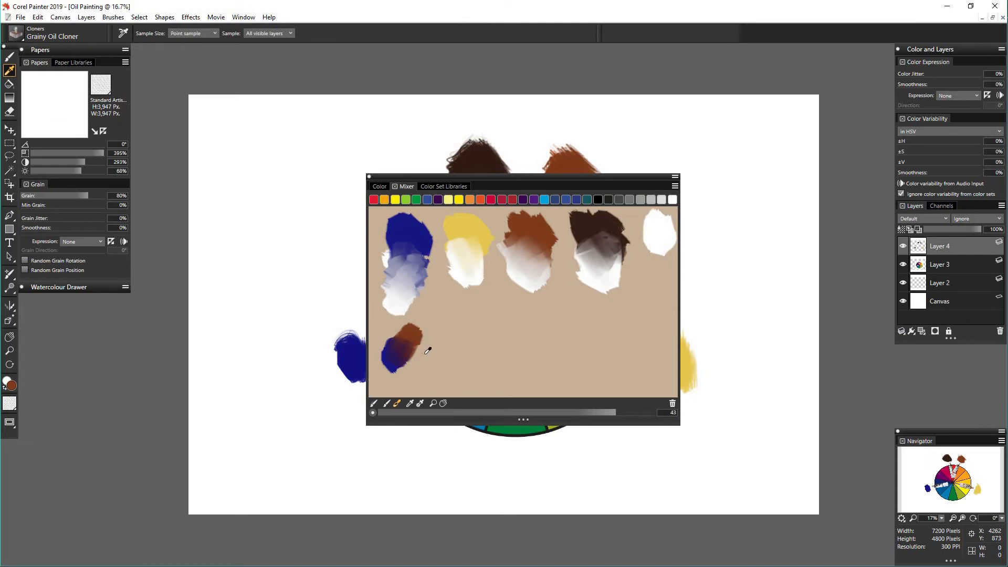
- Add a deep brown dab sampled from the canvas to the blue and reddish brown mix and work it together with more dark blue
{"action": "left_click", "coordinate": [481, 161]}
{"action": "left_click", "coordinate": [387, 403]}
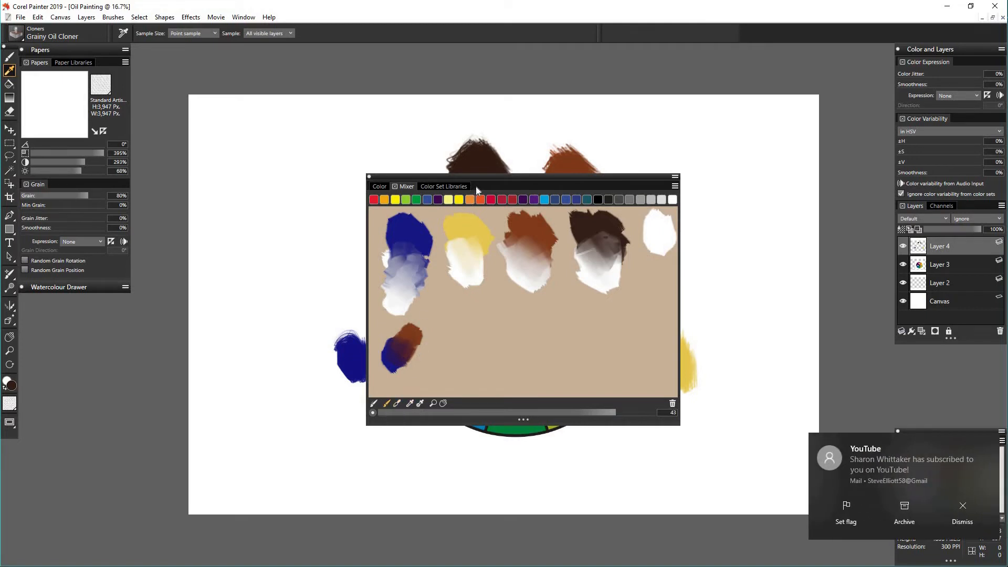
{"action": "mouse_move", "coordinate": [433, 358]}
{"action": "left_mouse_down"}
{"action": "mouse_move", "coordinate": [418, 372]}
{"action": "mouse_move", "coordinate": [423, 357]}
{"action": "left_mouse_up"}
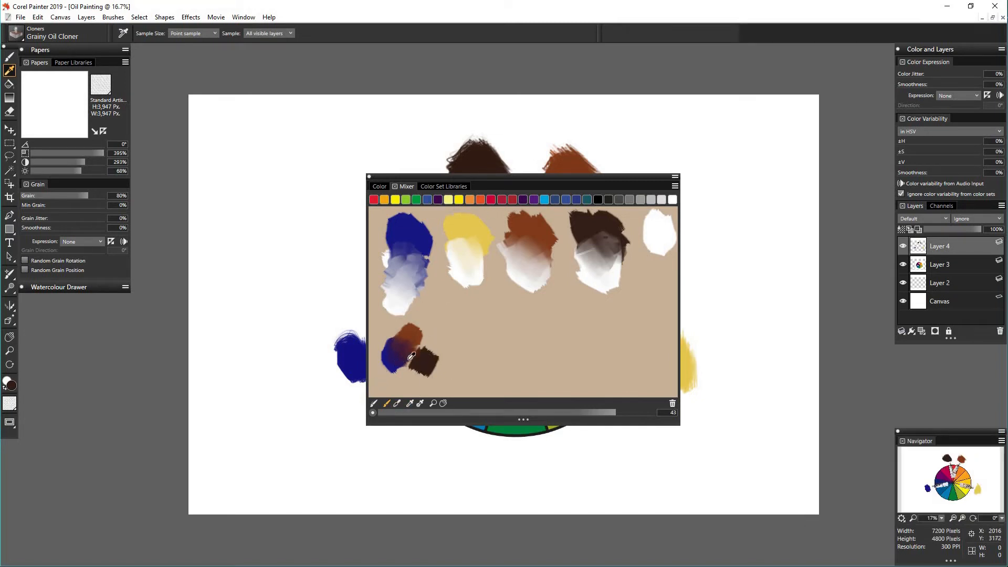
{"action": "key", "text": "alt"}
{"action": "mouse_move", "coordinate": [420, 361]}
{"action": "left_mouse_down"}
{"action": "mouse_move", "coordinate": [395, 359]}
{"action": "mouse_move", "coordinate": [425, 370]}
{"action": "mouse_move", "coordinate": [408, 370]}
{"action": "mouse_move", "coordinate": [407, 379]}
{"action": "mouse_move", "coordinate": [420, 372]}
{"action": "mouse_move", "coordinate": [408, 375]}
{"action": "mouse_move", "coordinate": [412, 383]}
{"action": "mouse_move", "coordinate": [381, 347]}
{"action": "mouse_move", "coordinate": [381, 362]}
{"action": "mouse_move", "coordinate": [390, 340]}
{"action": "mouse_move", "coordinate": [378, 336]}
{"action": "left_mouse_up"}
{"action": "left_click", "coordinate": [387, 404]}
{"action": "left_click", "coordinate": [393, 353]}
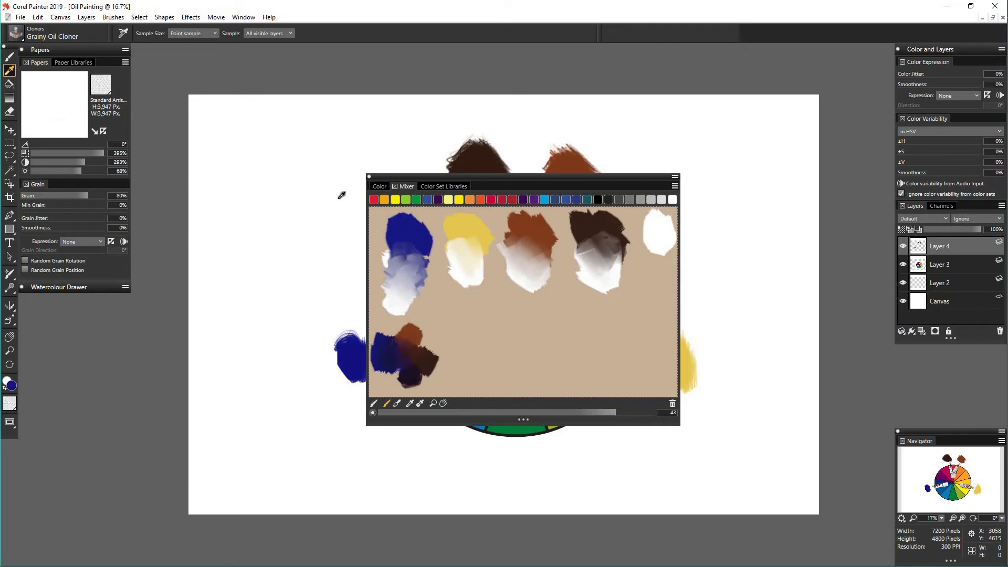
- Paint dark blue and yellow dabs beside the blue-brown mix in the Mixer and blend them into a diagonal gradation
{"action": "mouse_move", "coordinate": [467, 339]}
{"action": "left_mouse_down"}
{"action": "mouse_move", "coordinate": [460, 349]}
{"action": "mouse_move", "coordinate": [472, 341]}
{"action": "mouse_move", "coordinate": [472, 372]}
{"action": "left_mouse_up"}
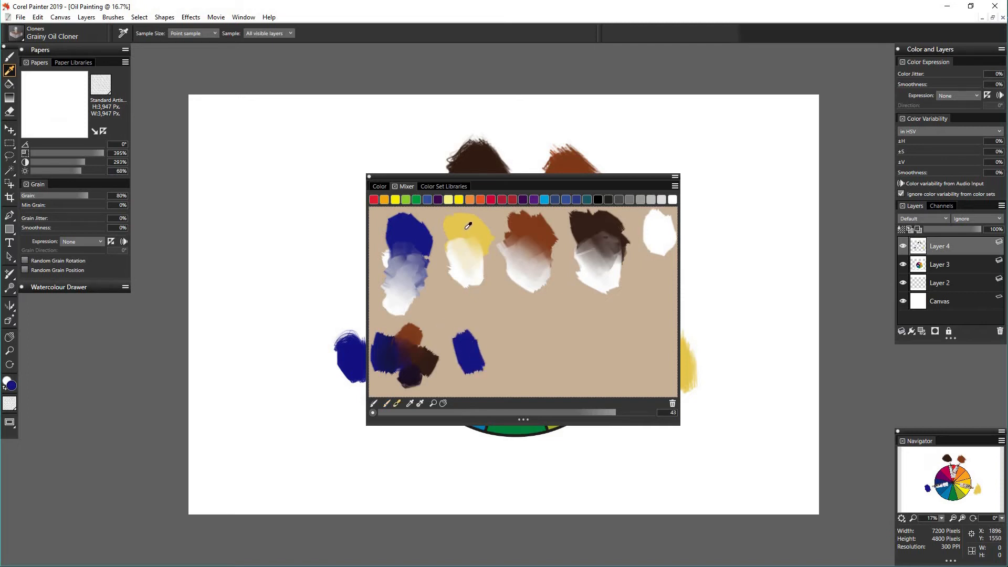
{"action": "left_click", "coordinate": [692, 361]}
{"action": "left_click_drag", "start_coordinate": [471, 322], "coordinate": [480, 338]}
{"action": "left_click", "coordinate": [398, 396]}
{"action": "left_click_drag", "start_coordinate": [470, 356], "coordinate": [472, 324]}
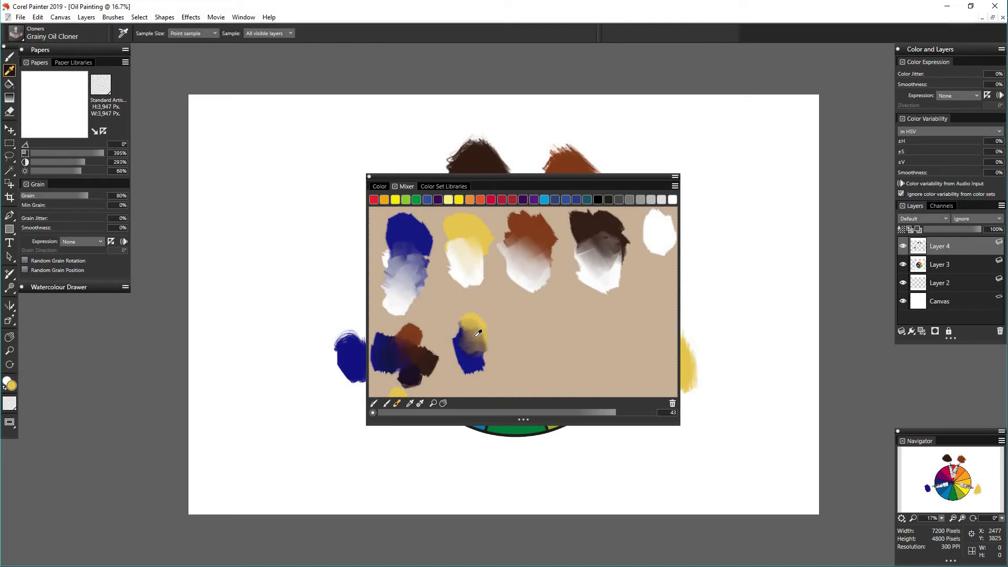
{"action": "mouse_move", "coordinate": [482, 352]}
{"action": "left_mouse_down"}
{"action": "mouse_move", "coordinate": [473, 371]}
{"action": "mouse_move", "coordinate": [468, 337]}
{"action": "mouse_move", "coordinate": [481, 344]}
{"action": "mouse_move", "coordinate": [464, 330]}
{"action": "mouse_move", "coordinate": [471, 353]}
{"action": "mouse_move", "coordinate": [467, 318]}
{"action": "mouse_move", "coordinate": [481, 345]}
{"action": "mouse_move", "coordinate": [482, 367]}
{"action": "mouse_move", "coordinate": [471, 366]}
{"action": "mouse_move", "coordinate": [482, 354]}
{"action": "mouse_move", "coordinate": [482, 365]}
{"action": "mouse_move", "coordinate": [459, 331]}
{"action": "mouse_move", "coordinate": [486, 355]}
{"action": "mouse_move", "coordinate": [472, 336]}
{"action": "mouse_move", "coordinate": [470, 363]}
{"action": "left_mouse_up"}
{"action": "mouse_move", "coordinate": [454, 318]}
{"action": "left_mouse_down"}
{"action": "mouse_move", "coordinate": [453, 330]}
{"action": "mouse_move", "coordinate": [473, 327]}
{"action": "left_mouse_up"}
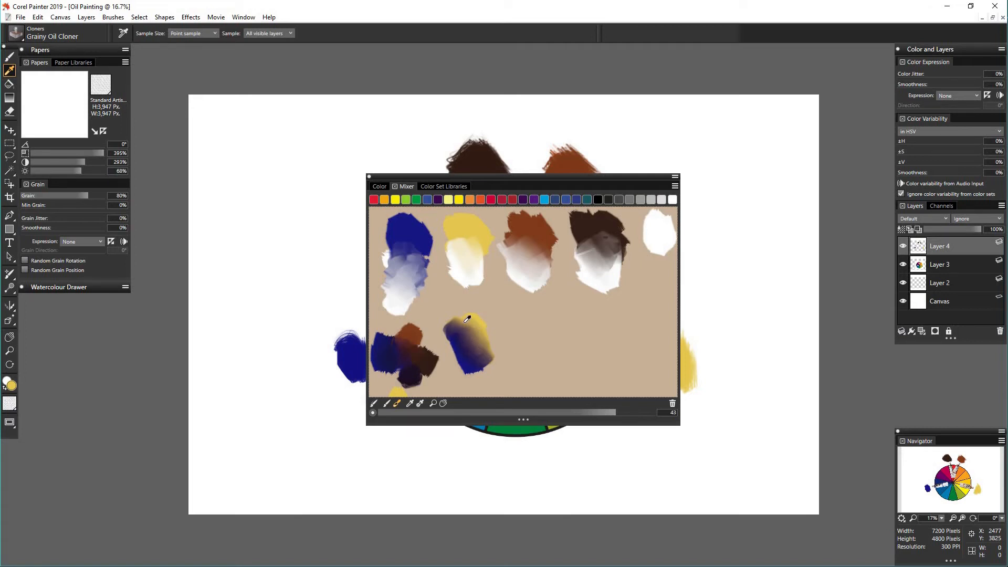
{"action": "mouse_move", "coordinate": [494, 349]}
{"action": "left_mouse_down"}
{"action": "mouse_move", "coordinate": [475, 362]}
{"action": "mouse_move", "coordinate": [475, 342]}
{"action": "mouse_move", "coordinate": [476, 360]}
{"action": "mouse_move", "coordinate": [453, 328]}
{"action": "mouse_move", "coordinate": [479, 351]}
{"action": "mouse_move", "coordinate": [465, 349]}
{"action": "mouse_move", "coordinate": [488, 357]}
{"action": "mouse_move", "coordinate": [460, 324]}
{"action": "mouse_move", "coordinate": [480, 356]}
{"action": "mouse_move", "coordinate": [490, 351]}
{"action": "mouse_move", "coordinate": [493, 374]}
{"action": "mouse_move", "coordinate": [490, 364]}
{"action": "mouse_move", "coordinate": [469, 366]}
{"action": "mouse_move", "coordinate": [479, 339]}
{"action": "mouse_move", "coordinate": [486, 367]}
{"action": "mouse_move", "coordinate": [483, 374]}
{"action": "left_mouse_up"}
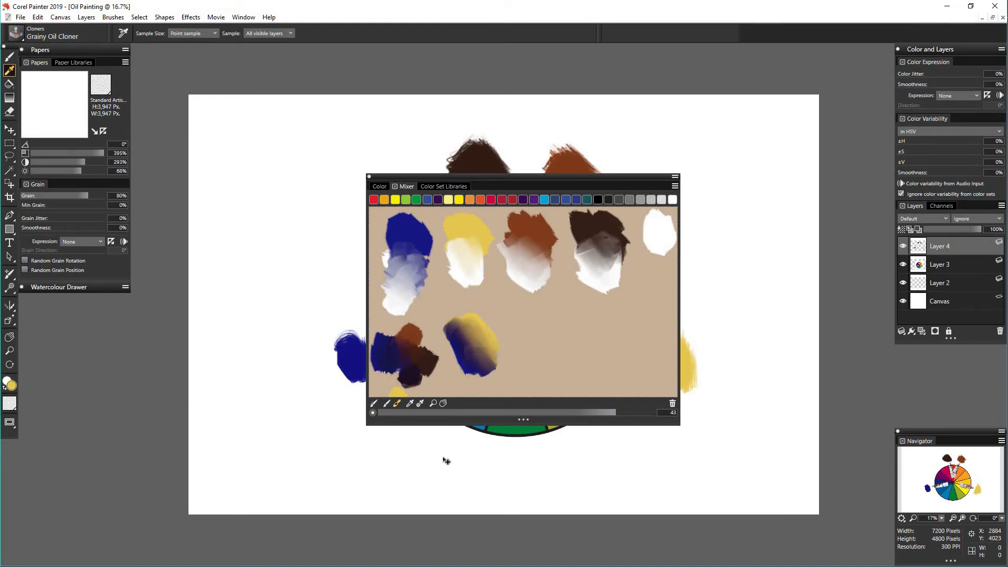
- Add reddish brown and deep brown along the yellow side of the blue-yellow mix and blend them in
{"action": "left_click", "coordinate": [534, 226]}
{"action": "mouse_move", "coordinate": [491, 313]}
{"action": "left_mouse_down"}
{"action": "mouse_move", "coordinate": [511, 330]}
{"action": "mouse_move", "coordinate": [472, 323]}
{"action": "mouse_move", "coordinate": [489, 327]}
{"action": "mouse_move", "coordinate": [486, 336]}
{"action": "mouse_move", "coordinate": [484, 317]}
{"action": "mouse_move", "coordinate": [489, 340]}
{"action": "mouse_move", "coordinate": [493, 322]}
{"action": "mouse_move", "coordinate": [506, 336]}
{"action": "mouse_move", "coordinate": [483, 324]}
{"action": "mouse_move", "coordinate": [510, 334]}
{"action": "mouse_move", "coordinate": [494, 336]}
{"action": "mouse_move", "coordinate": [479, 315]}
{"action": "mouse_move", "coordinate": [481, 327]}
{"action": "mouse_move", "coordinate": [503, 330]}
{"action": "mouse_move", "coordinate": [480, 318]}
{"action": "mouse_move", "coordinate": [502, 327]}
{"action": "mouse_move", "coordinate": [479, 313]}
{"action": "mouse_move", "coordinate": [509, 346]}
{"action": "mouse_move", "coordinate": [499, 325]}
{"action": "mouse_move", "coordinate": [518, 345]}
{"action": "mouse_move", "coordinate": [479, 318]}
{"action": "mouse_move", "coordinate": [523, 349]}
{"action": "left_mouse_up"}
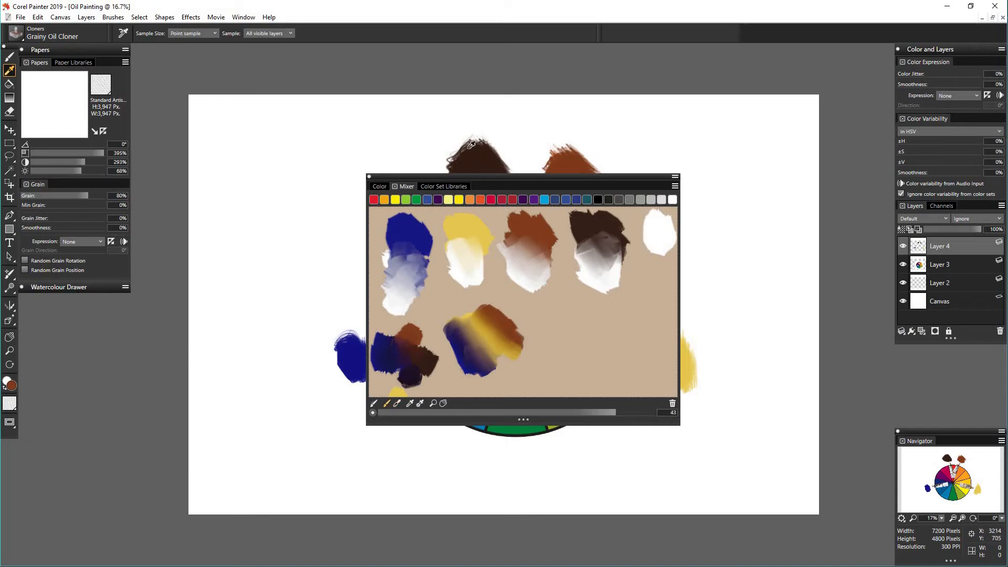
{"action": "left_click", "coordinate": [479, 156]}
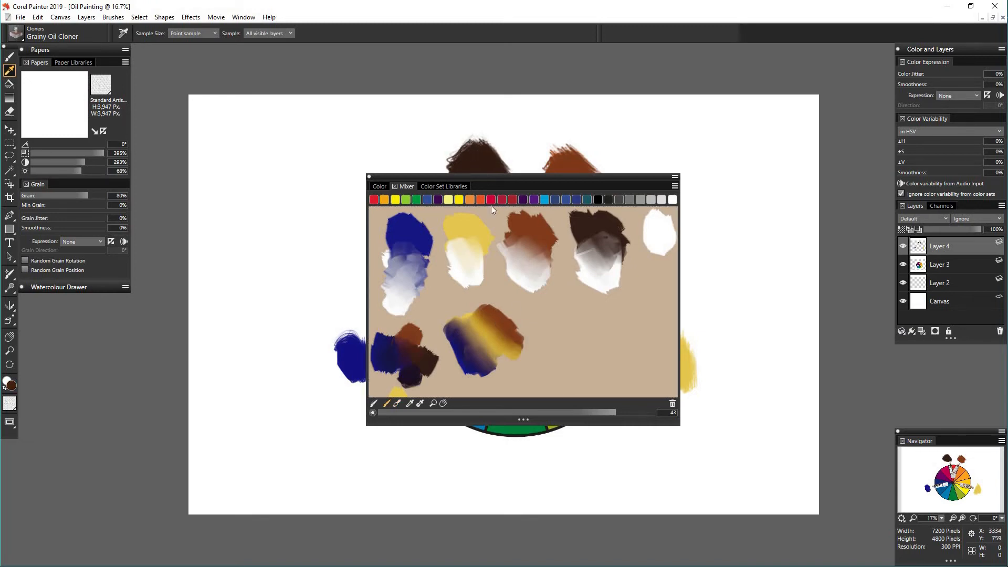
{"action": "mouse_move", "coordinate": [508, 374]}
{"action": "left_mouse_down"}
{"action": "mouse_move", "coordinate": [498, 356]}
{"action": "mouse_move", "coordinate": [517, 378]}
{"action": "mouse_move", "coordinate": [489, 342]}
{"action": "mouse_move", "coordinate": [512, 369]}
{"action": "mouse_move", "coordinate": [493, 347]}
{"action": "mouse_move", "coordinate": [513, 359]}
{"action": "mouse_move", "coordinate": [505, 354]}
{"action": "mouse_move", "coordinate": [514, 377]}
{"action": "mouse_move", "coordinate": [499, 356]}
{"action": "mouse_move", "coordinate": [513, 381]}
{"action": "mouse_move", "coordinate": [493, 349]}
{"action": "mouse_move", "coordinate": [523, 361]}
{"action": "mouse_move", "coordinate": [508, 368]}
{"action": "mouse_move", "coordinate": [516, 352]}
{"action": "mouse_move", "coordinate": [529, 360]}
{"action": "mouse_move", "coordinate": [496, 386]}
{"action": "mouse_move", "coordinate": [506, 371]}
{"action": "mouse_move", "coordinate": [498, 359]}
{"action": "mouse_move", "coordinate": [514, 370]}
{"action": "mouse_move", "coordinate": [489, 342]}
{"action": "mouse_move", "coordinate": [519, 373]}
{"action": "mouse_move", "coordinate": [507, 362]}
{"action": "mouse_move", "coordinate": [531, 368]}
{"action": "left_mouse_up"}
{"action": "left_click", "coordinate": [387, 403]}
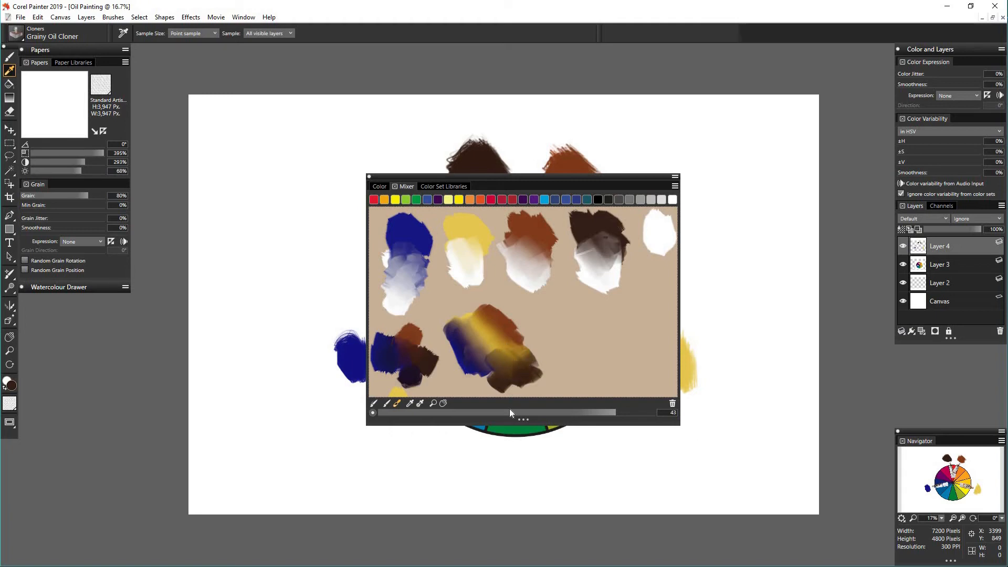
- Sample the orange-brown between the yellow and reddish brown in the mix and paint a dab of it below the deep brown tint
{"action": "left_click", "coordinate": [530, 222]}
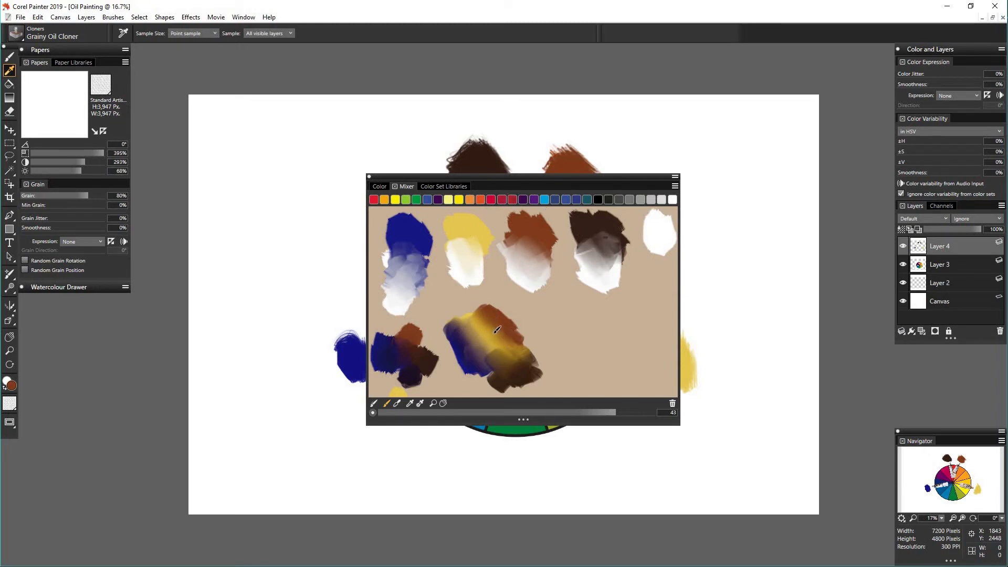
{"action": "left_click", "coordinate": [410, 404]}
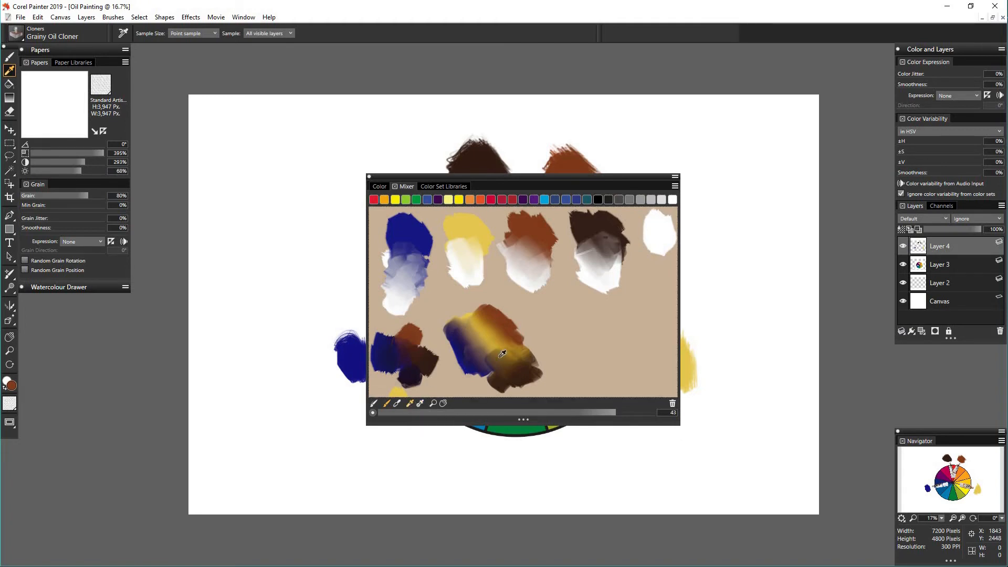
{"action": "left_click", "coordinate": [501, 327]}
{"action": "left_click", "coordinate": [387, 403]}
{"action": "mouse_move", "coordinate": [601, 335]}
{"action": "left_mouse_down"}
{"action": "mouse_move", "coordinate": [615, 325]}
{"action": "mouse_move", "coordinate": [591, 336]}
{"action": "mouse_move", "coordinate": [588, 325]}
{"action": "mouse_move", "coordinate": [577, 341]}
{"action": "mouse_move", "coordinate": [598, 351]}
{"action": "mouse_move", "coordinate": [612, 331]}
{"action": "left_mouse_up"}
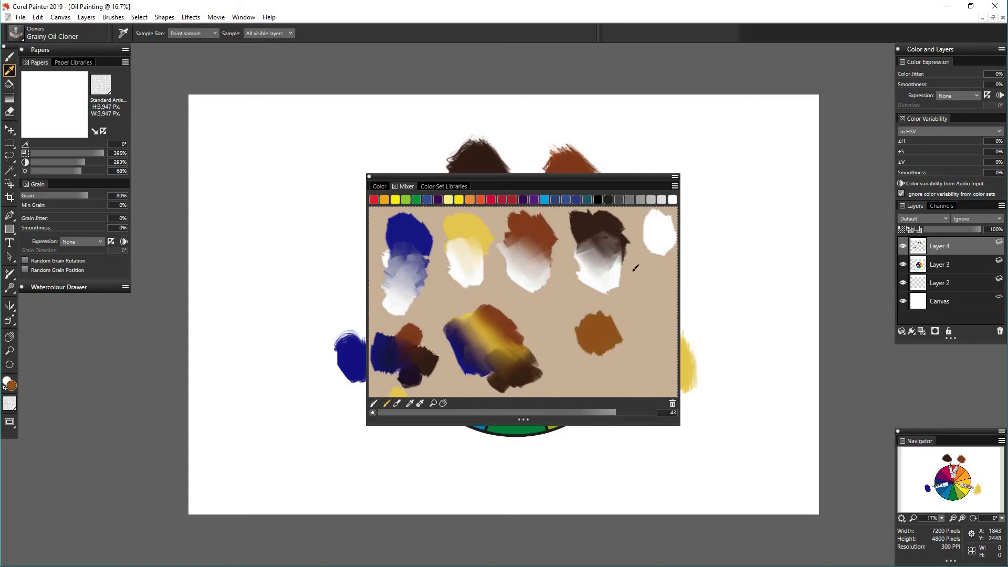
- Add white next to the orange-brown dab in the Mixer and blend the two into a light tint
{"action": "left_click", "coordinate": [673, 200]}
{"action": "mouse_move", "coordinate": [620, 322]}
{"action": "left_mouse_down"}
{"action": "mouse_move", "coordinate": [627, 343]}
{"action": "mouse_move", "coordinate": [620, 331]}
{"action": "mouse_move", "coordinate": [646, 331]}
{"action": "left_mouse_up"}
{"action": "left_click", "coordinate": [397, 403]}
{"action": "mouse_move", "coordinate": [623, 329]}
{"action": "left_mouse_down"}
{"action": "mouse_move", "coordinate": [591, 329]}
{"action": "mouse_move", "coordinate": [640, 329]}
{"action": "mouse_move", "coordinate": [609, 330]}
{"action": "mouse_move", "coordinate": [632, 317]}
{"action": "mouse_move", "coordinate": [633, 338]}
{"action": "mouse_move", "coordinate": [604, 349]}
{"action": "mouse_move", "coordinate": [619, 326]}
{"action": "mouse_move", "coordinate": [600, 329]}
{"action": "mouse_move", "coordinate": [599, 341]}
{"action": "left_mouse_up"}
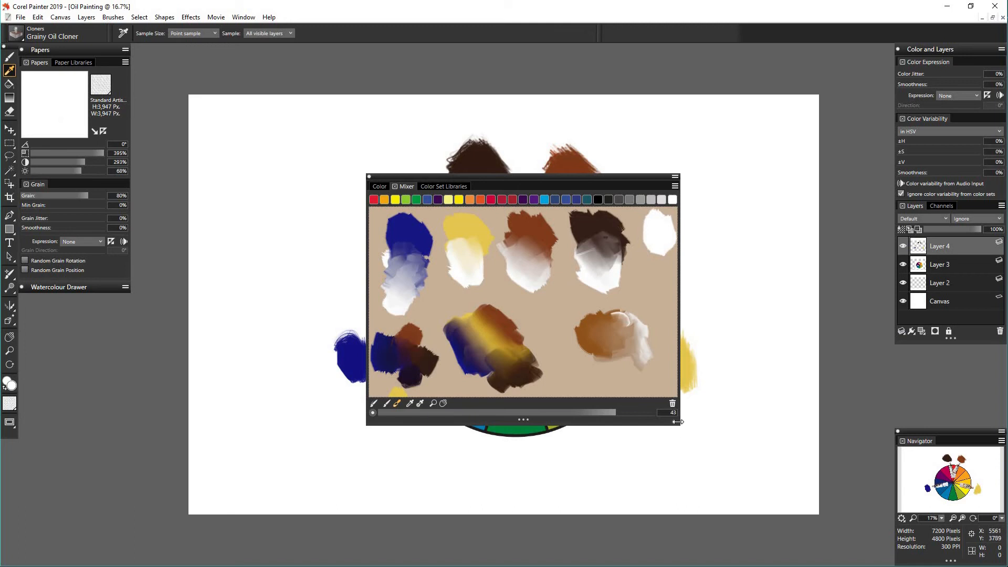
- Shrink the Mixer panel to a compact size and zoom out its pad so all the mixed colours fit inside
{"action": "mouse_move", "coordinate": [681, 425]}
{"action": "left_mouse_down"}
{"action": "mouse_move", "coordinate": [561, 332]}
{"action": "mouse_move", "coordinate": [456, 280]}
{"action": "mouse_move", "coordinate": [458, 302]}
{"action": "mouse_move", "coordinate": [457, 285]}
{"action": "left_mouse_up"}
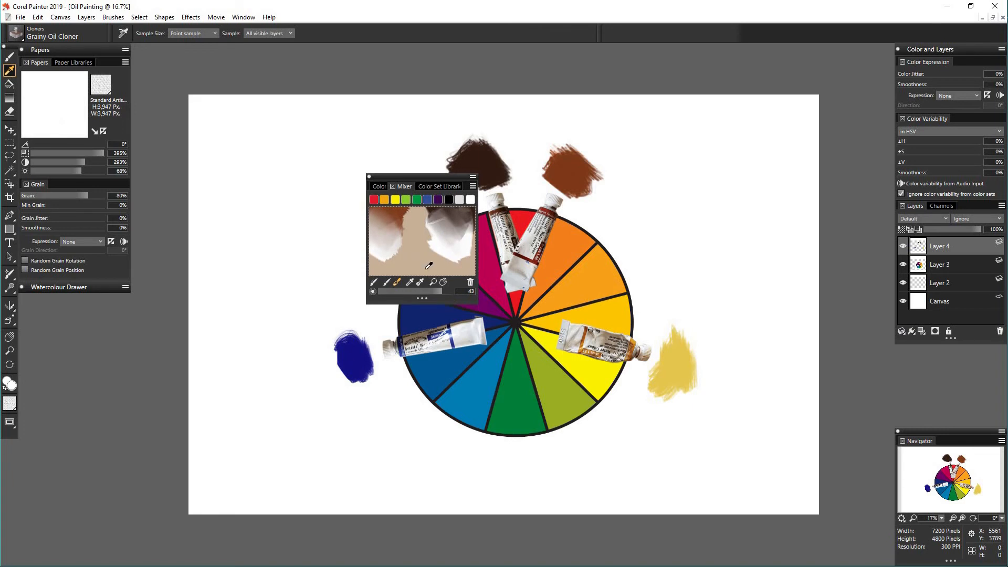
{"action": "left_click", "coordinate": [433, 282]}
{"action": "left_click", "coordinate": [423, 240], "text": "alt"}
{"action": "left_click", "coordinate": [424, 241], "text": "alt"}
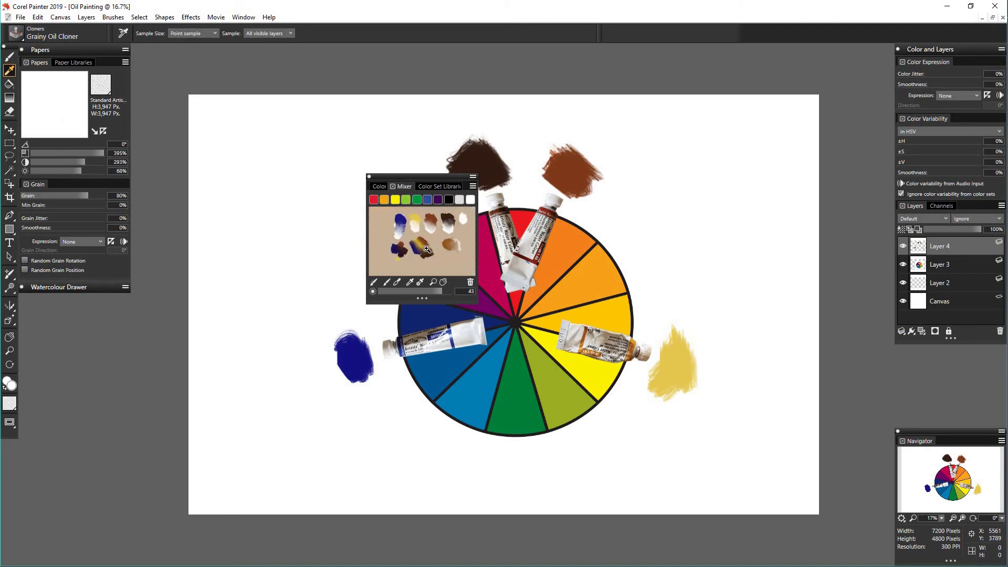
{"action": "left_click", "coordinate": [425, 247]}
{"action": "left_click", "coordinate": [426, 244], "text": "alt"}
{"action": "left_click", "coordinate": [442, 282]}
{"action": "left_click_drag", "start_coordinate": [430, 237], "coordinate": [423, 245]}
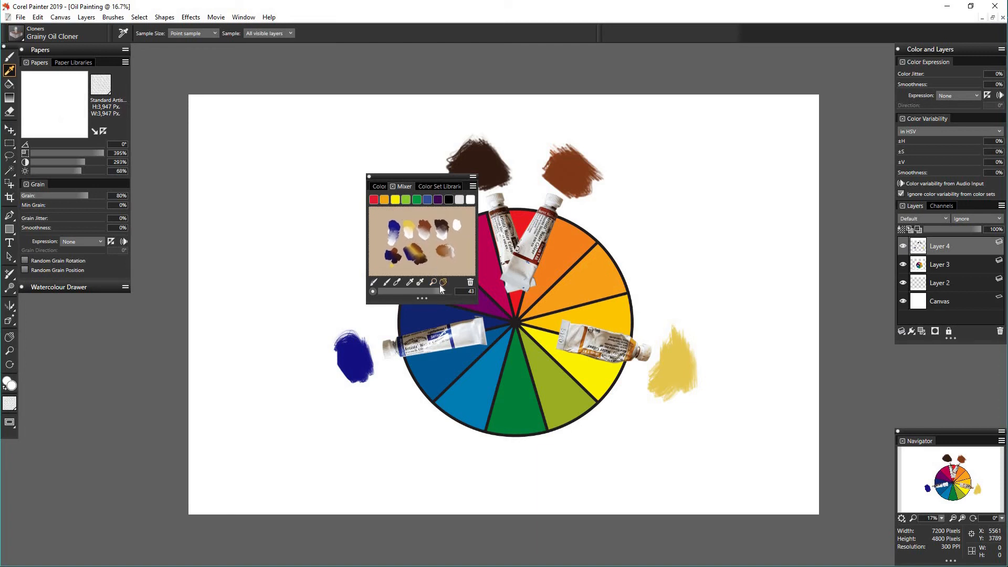
- Inspect the mixed colours up close in the compact Mixer pad, then bring the whole palette back into view
{"action": "left_click", "coordinate": [433, 282]}
{"action": "left_click", "coordinate": [418, 249]}
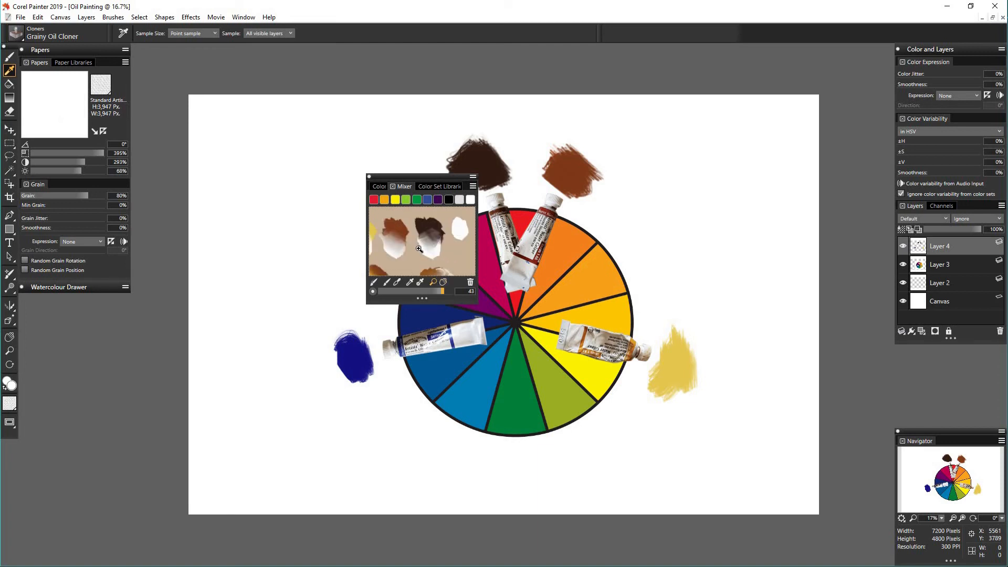
{"action": "left_click", "coordinate": [443, 282]}
{"action": "left_click_drag", "start_coordinate": [426, 248], "coordinate": [473, 214]}
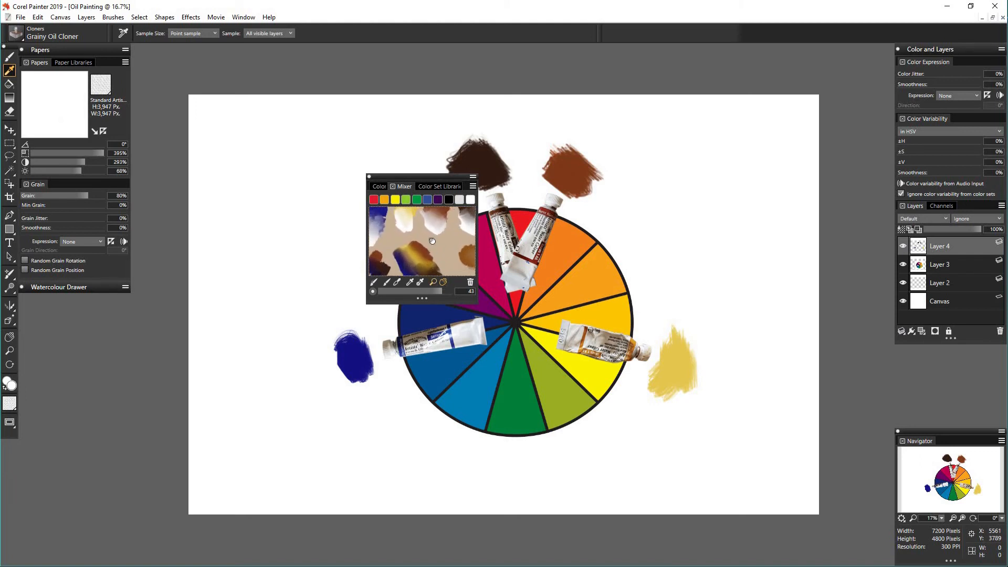
{"action": "left_click_drag", "start_coordinate": [433, 241], "coordinate": [423, 240]}
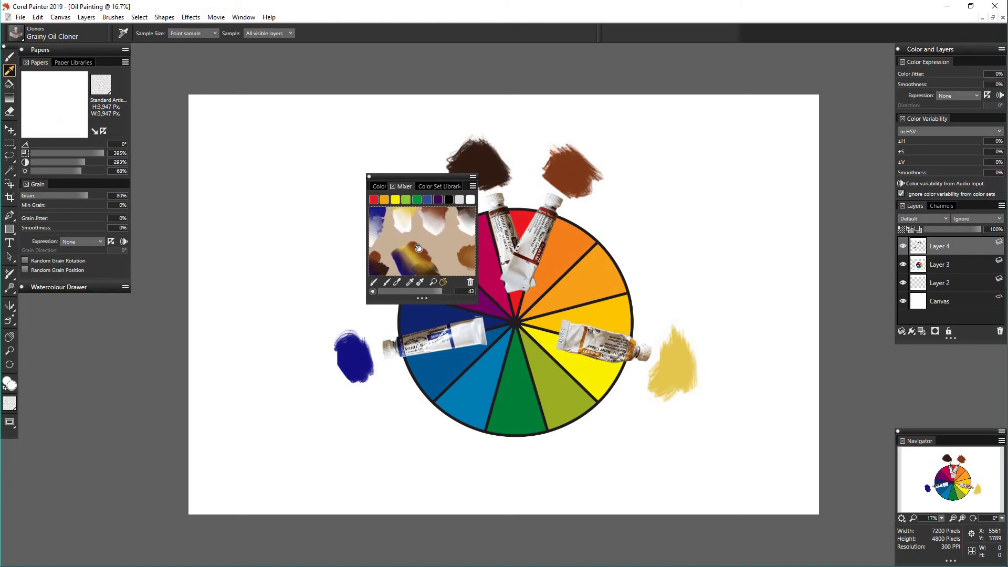
{"action": "left_click", "coordinate": [433, 282]}
{"action": "left_click", "coordinate": [422, 253], "text": "alt"}
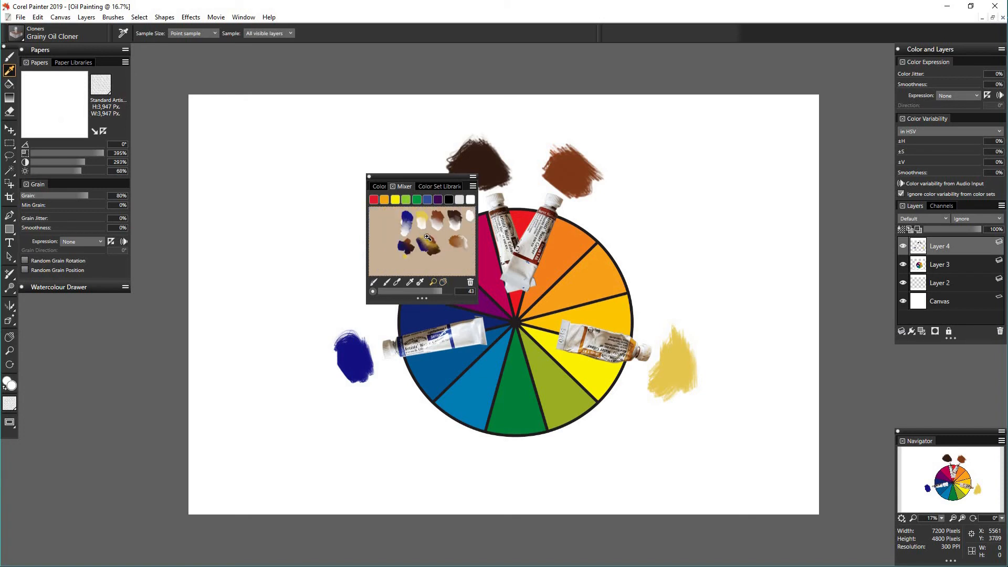
{"action": "left_click_drag", "start_coordinate": [433, 236], "coordinate": [420, 246]}
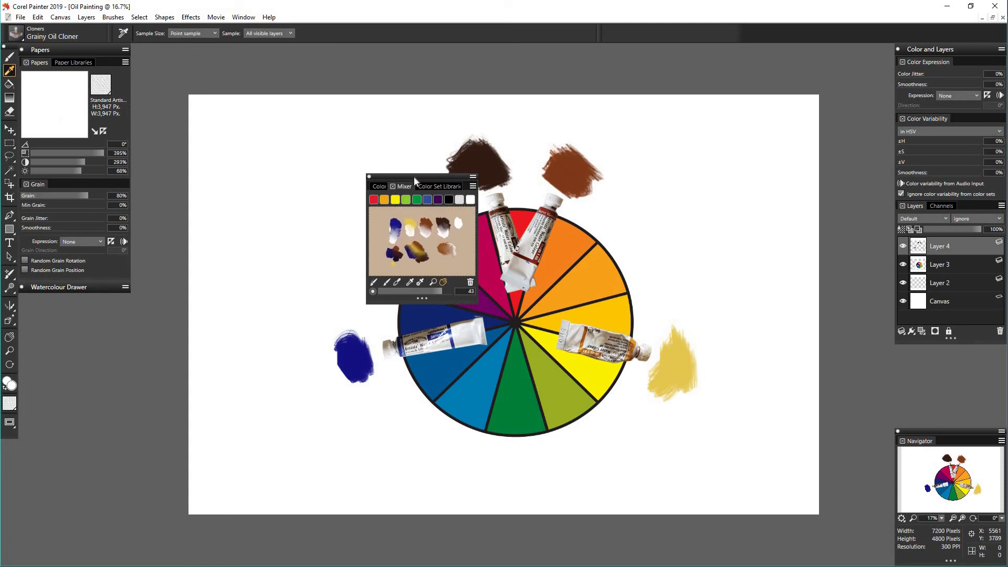
- Move the compact Mixer panel off the canvas beside the Color and Layers palette and browse the colour set libraries
{"action": "left_click_drag", "start_coordinate": [466, 178], "coordinate": [535, 202]}
{"action": "left_click_drag", "start_coordinate": [747, 161], "coordinate": [827, 54]}
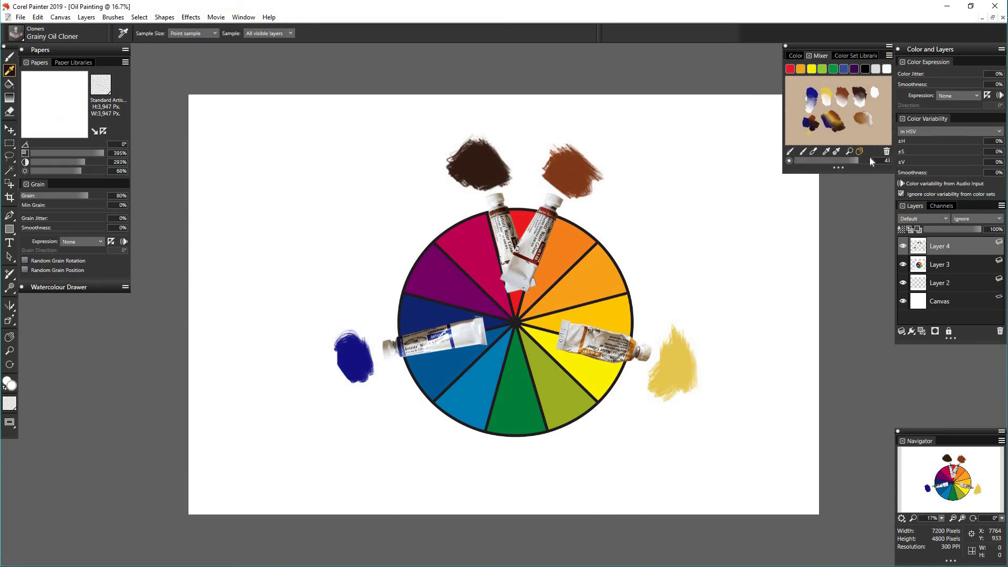
{"action": "left_click", "coordinate": [862, 57]}
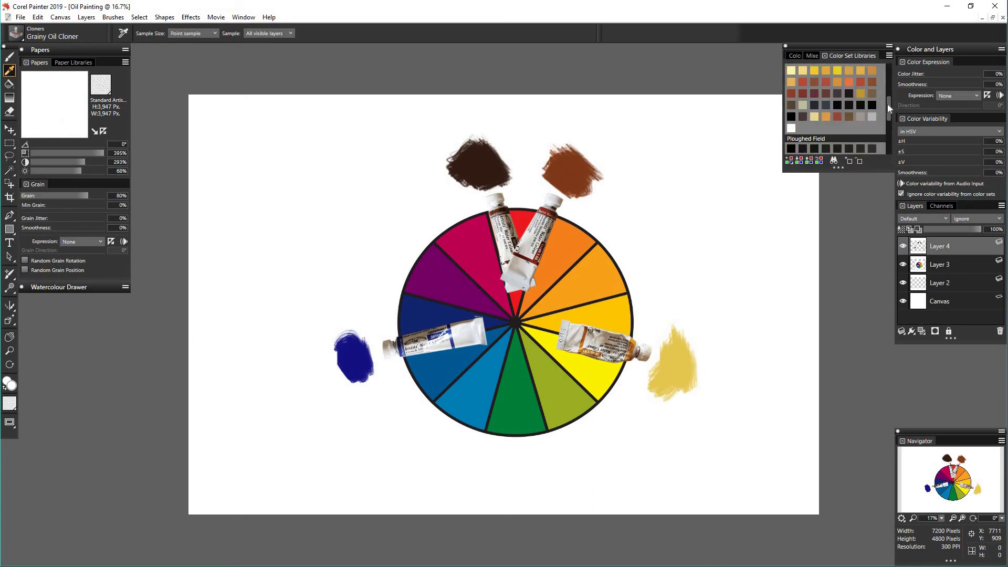
{"action": "left_click_drag", "start_coordinate": [889, 89], "coordinate": [881, 121]}
{"action": "scroll", "coordinate": [880, 122], "scroll_direction": "down", "scroll_amount": 10}
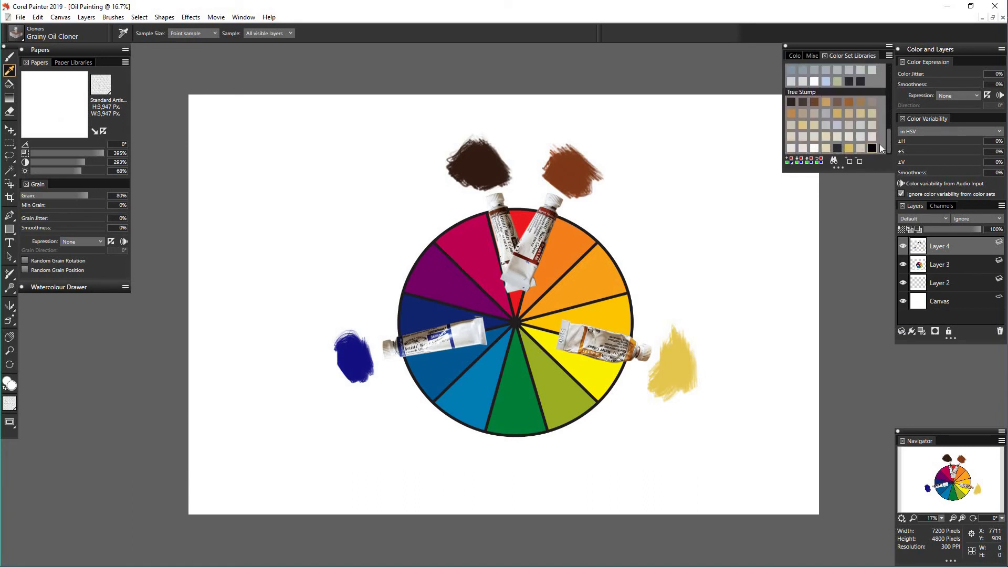
{"action": "scroll", "coordinate": [881, 131], "scroll_direction": "up", "scroll_amount": 8}
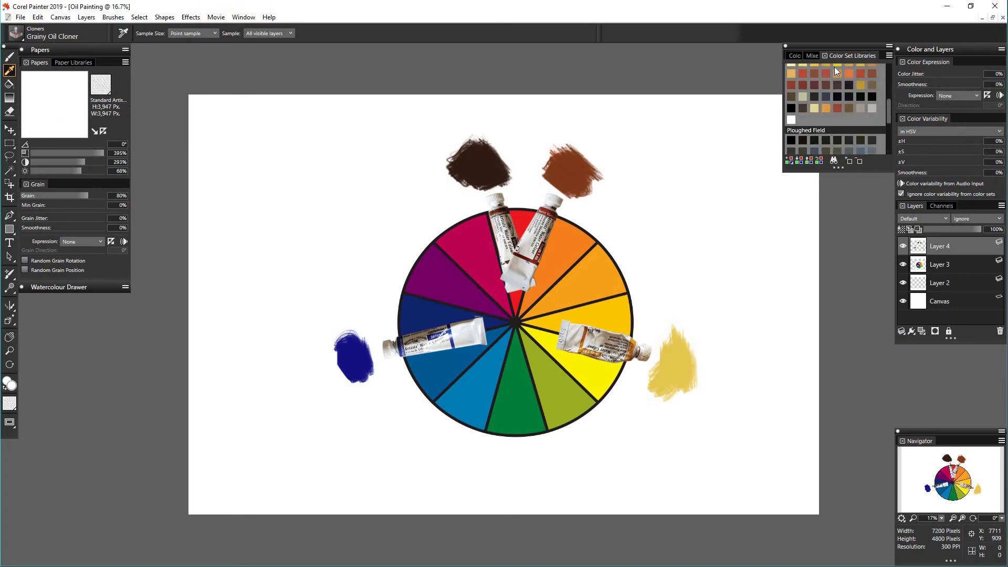
- Create a new colour set from the Mixer pad named Limited Palette with a maximum of 60 colours
{"action": "left_click", "coordinate": [813, 56]}
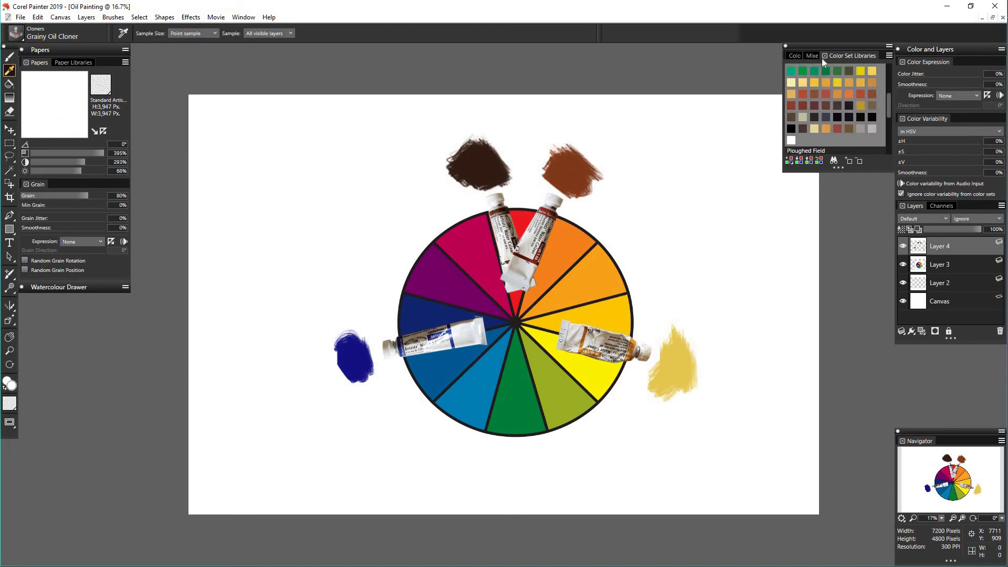
{"action": "left_click", "coordinate": [890, 54]}
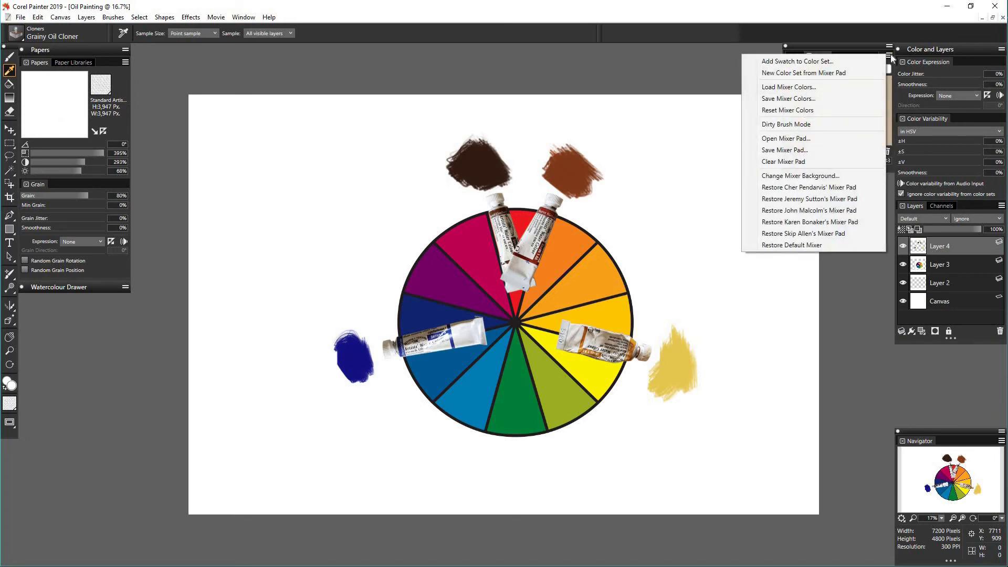
{"action": "left_click", "coordinate": [805, 74]}
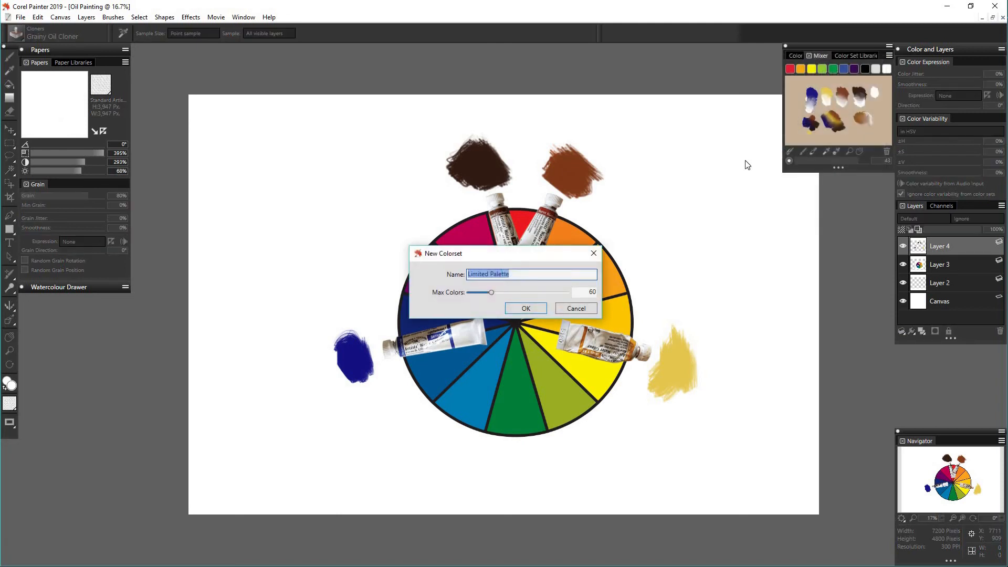
{"action": "double_click", "coordinate": [597, 292]}
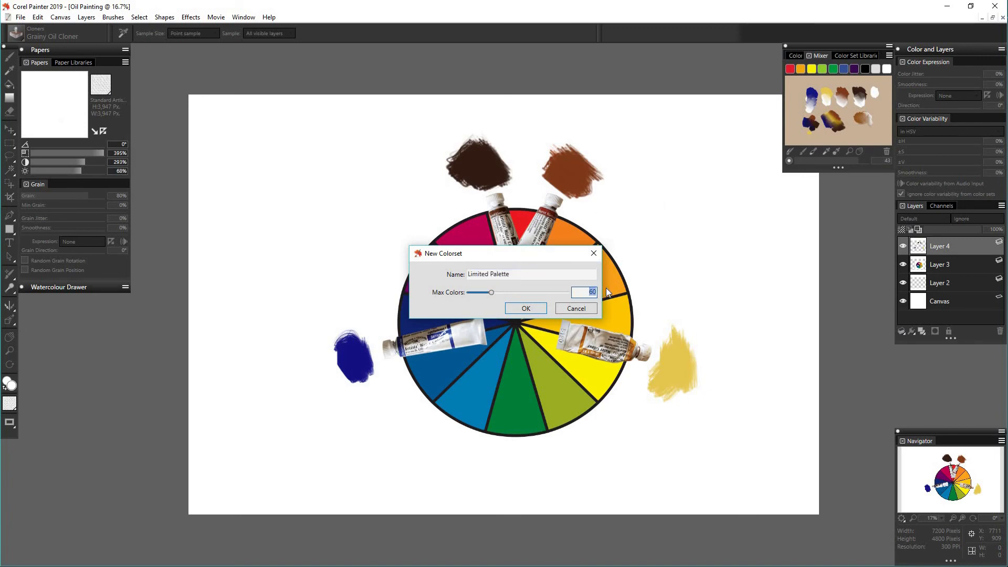
{"action": "left_click", "coordinate": [527, 310]}
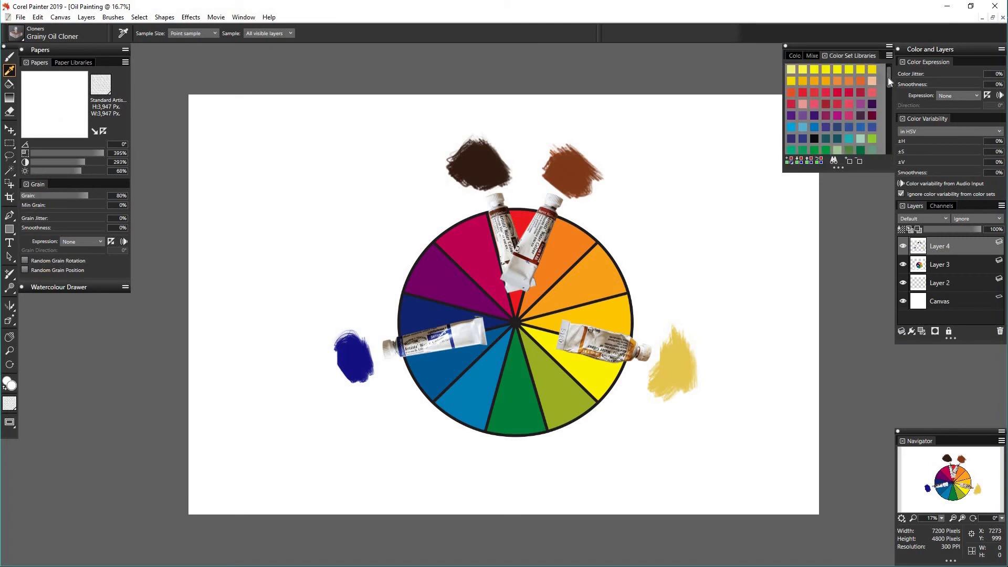
- Locate the Limited Palette set in the colour set libraries and make the panel taller to show more swatches
{"action": "scroll", "coordinate": [888, 96], "scroll_direction": "down", "scroll_amount": 5}
{"action": "scroll", "coordinate": [887, 143], "scroll_direction": "down", "scroll_amount": 4}
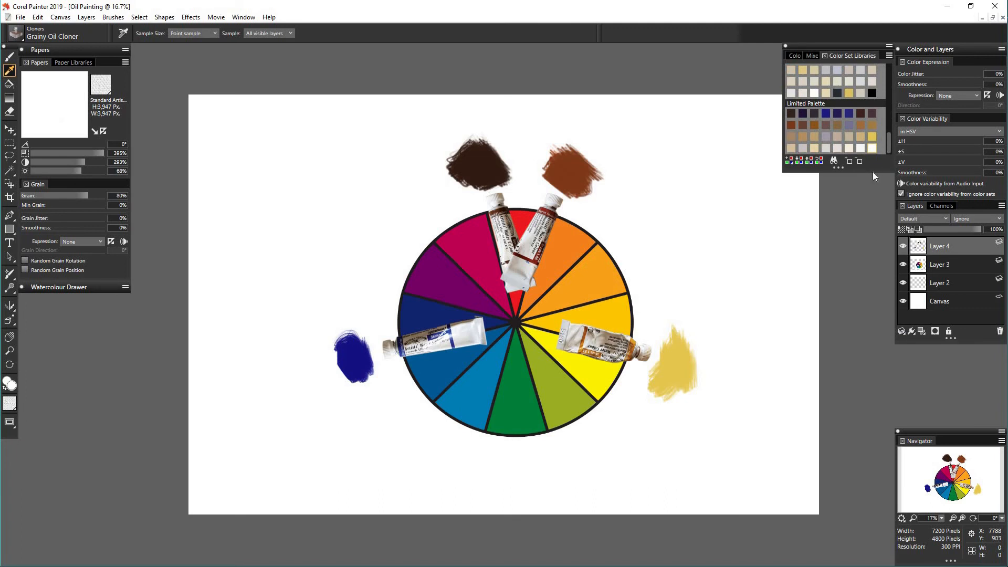
{"action": "left_click_drag", "start_coordinate": [875, 172], "coordinate": [875, 215]}
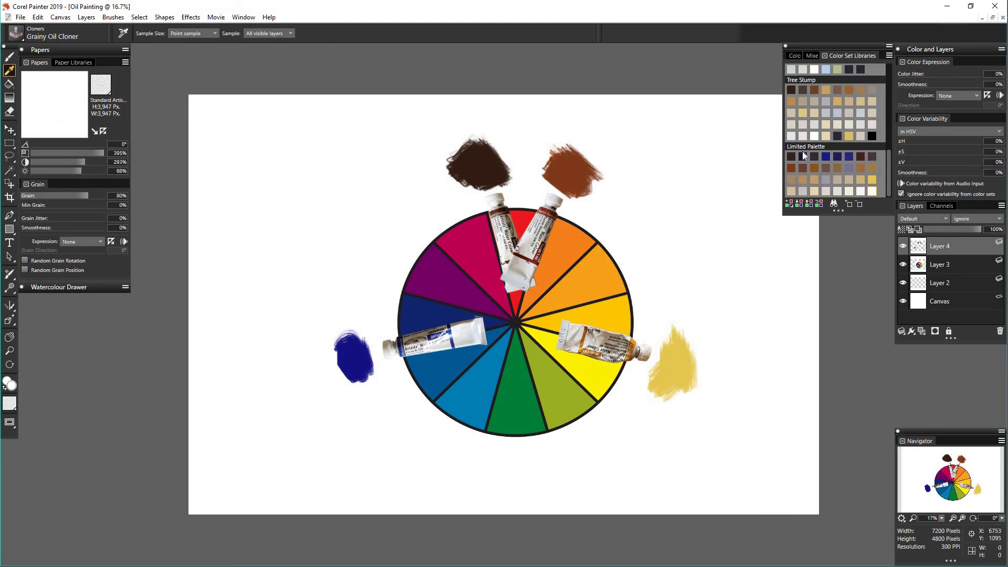
- Sample the blue and dark purple mixes from the Mixer pad and brush test strokes beside the reddish-brown swatch on the canvas
{"action": "left_click", "coordinate": [815, 56]}
{"action": "left_click", "coordinate": [827, 195]}
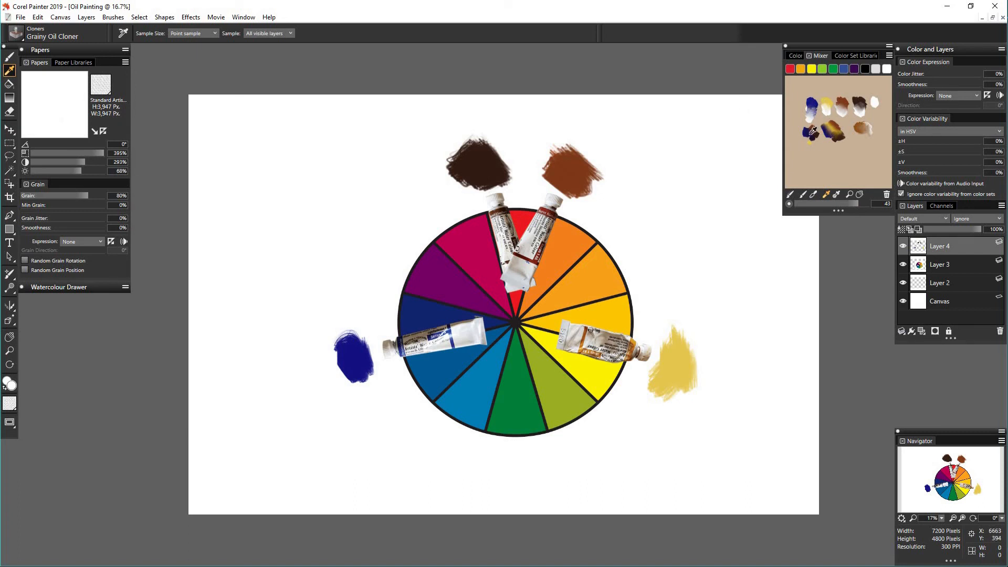
{"action": "left_click", "coordinate": [810, 105]}
{"action": "left_click", "coordinate": [10, 56]}
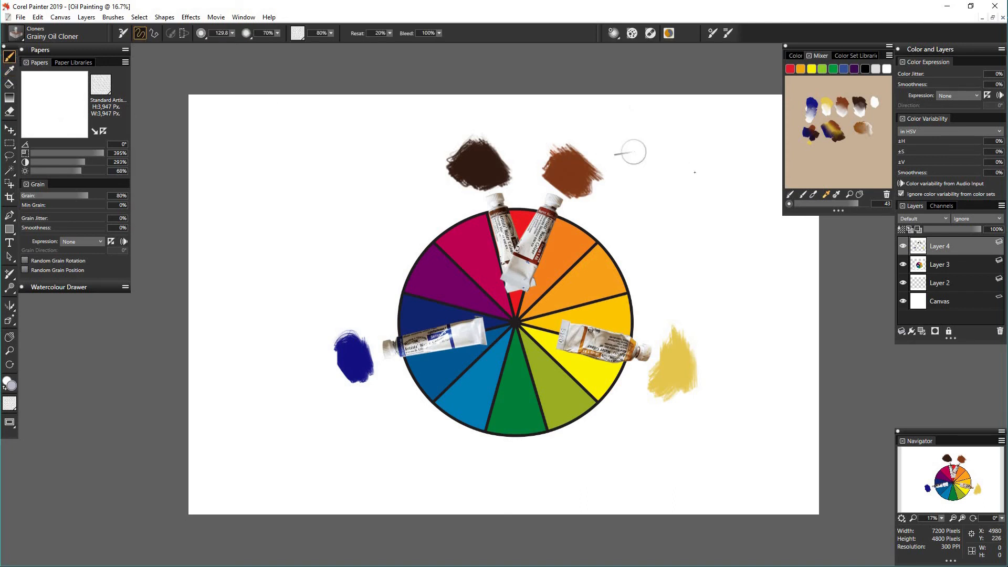
{"action": "mouse_move", "coordinate": [674, 160]}
{"action": "left_mouse_down"}
{"action": "mouse_move", "coordinate": [685, 189]}
{"action": "mouse_move", "coordinate": [677, 156]}
{"action": "mouse_move", "coordinate": [690, 167]}
{"action": "mouse_move", "coordinate": [698, 203]}
{"action": "left_mouse_up"}
{"action": "left_click", "coordinate": [831, 125]}
{"action": "mouse_move", "coordinate": [716, 155]}
{"action": "left_mouse_down"}
{"action": "mouse_move", "coordinate": [698, 179]}
{"action": "mouse_move", "coordinate": [728, 158]}
{"action": "left_mouse_up"}
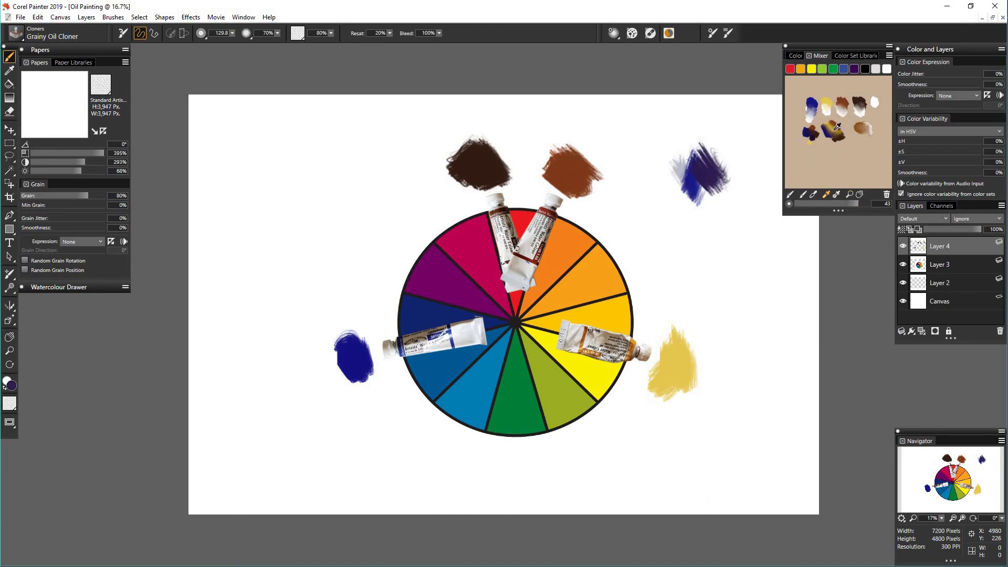
- Sample the yellow and orange-brown mixes from the Mixer pad and brush them over and beside the blue and purple test strokes
{"action": "left_click", "coordinate": [839, 128]}
{"action": "mouse_move", "coordinate": [740, 167]}
{"action": "left_mouse_down"}
{"action": "mouse_move", "coordinate": [722, 173]}
{"action": "mouse_move", "coordinate": [735, 168]}
{"action": "mouse_move", "coordinate": [722, 140]}
{"action": "mouse_move", "coordinate": [704, 158]}
{"action": "mouse_move", "coordinate": [732, 134]}
{"action": "mouse_move", "coordinate": [735, 153]}
{"action": "mouse_move", "coordinate": [764, 154]}
{"action": "left_mouse_up"}
{"action": "left_click", "coordinate": [861, 125]}
- Pick a muted greyish brown from the Limited Palette colour set and brush it below the orange-brown test strokes
{"action": "left_click", "coordinate": [855, 55]}
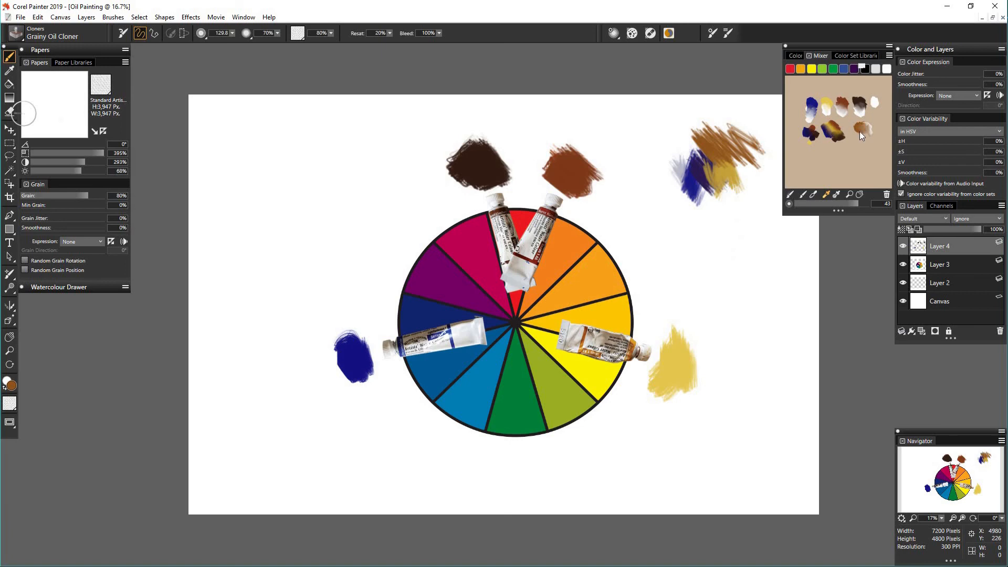
{"action": "scroll", "coordinate": [878, 183], "scroll_direction": "down", "scroll_amount": 5}
{"action": "scroll", "coordinate": [851, 178], "scroll_direction": "down", "scroll_amount": 2}
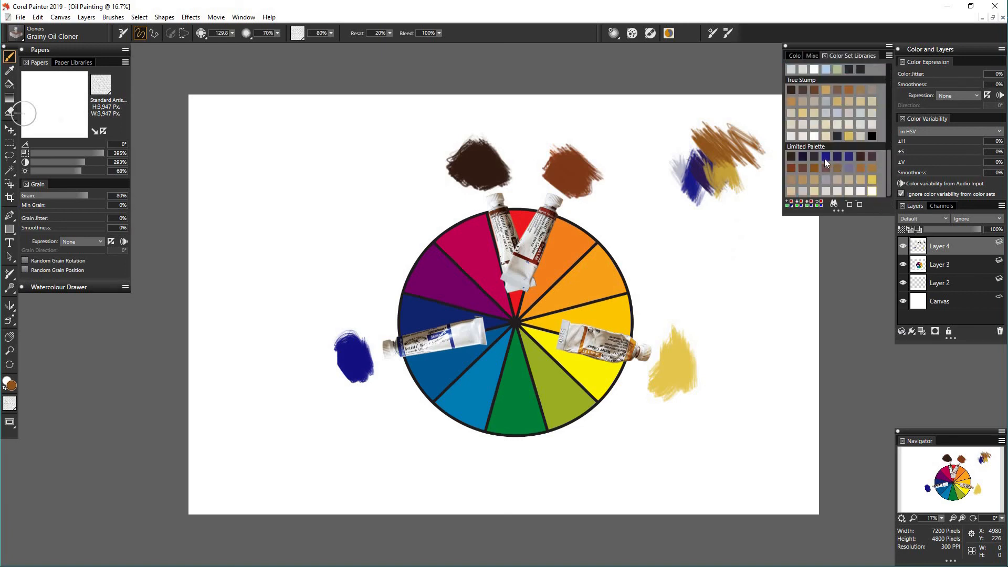
{"action": "left_click", "coordinate": [827, 169]}
{"action": "mouse_move", "coordinate": [735, 196]}
{"action": "left_mouse_down"}
{"action": "mouse_move", "coordinate": [748, 234]}
{"action": "mouse_move", "coordinate": [735, 207]}
{"action": "mouse_move", "coordinate": [746, 158]}
{"action": "mouse_move", "coordinate": [724, 203]}
{"action": "mouse_move", "coordinate": [717, 160]}
{"action": "left_mouse_up"}
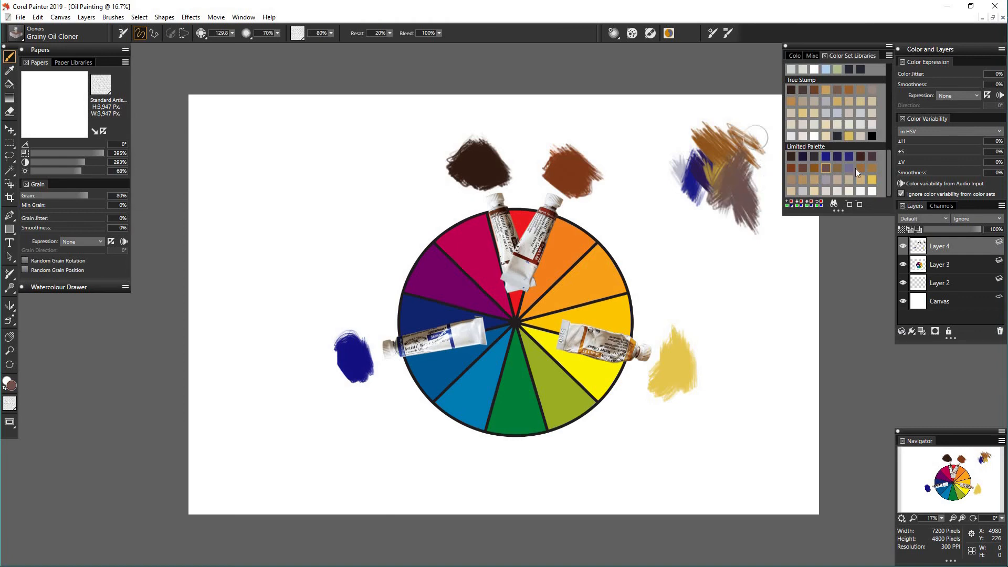